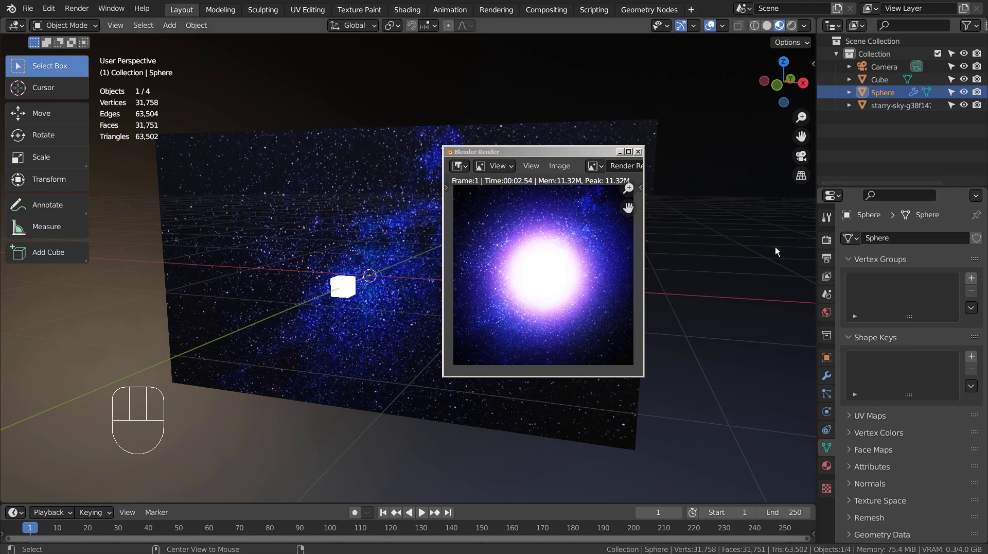
- Close the render result window and switch the viewport to wireframe
click(638, 152)
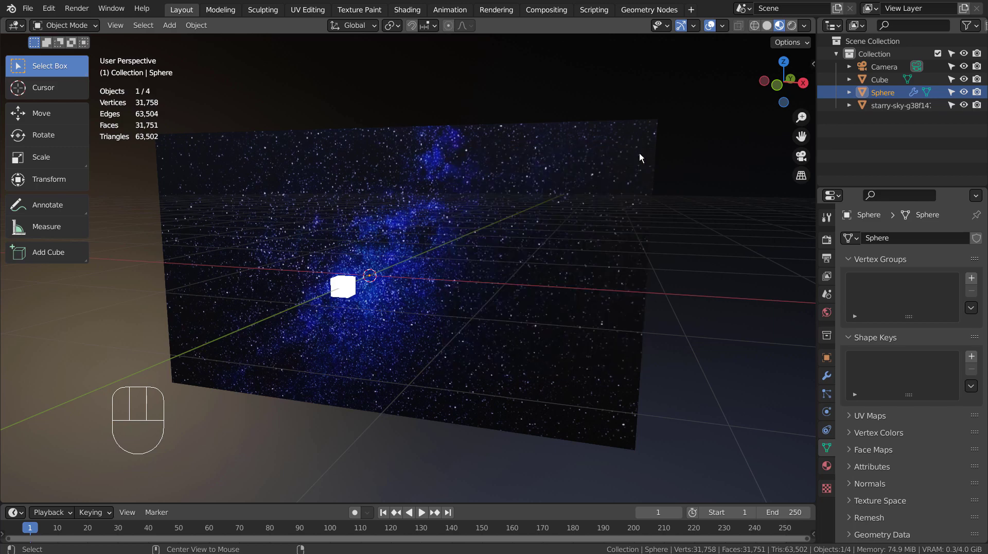
click(680, 231)
key(shift+z)
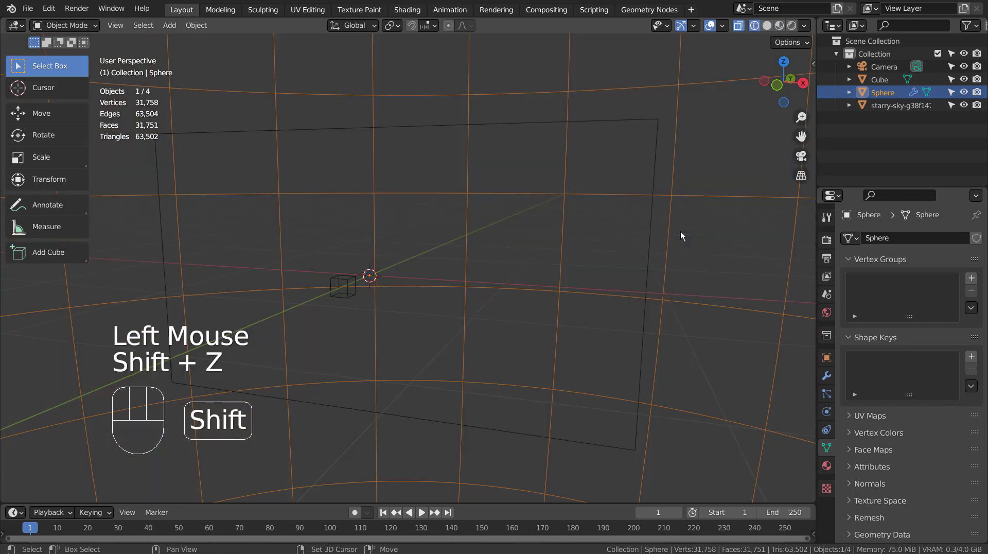
- Select the Sphere in the wireframe view
key(a)
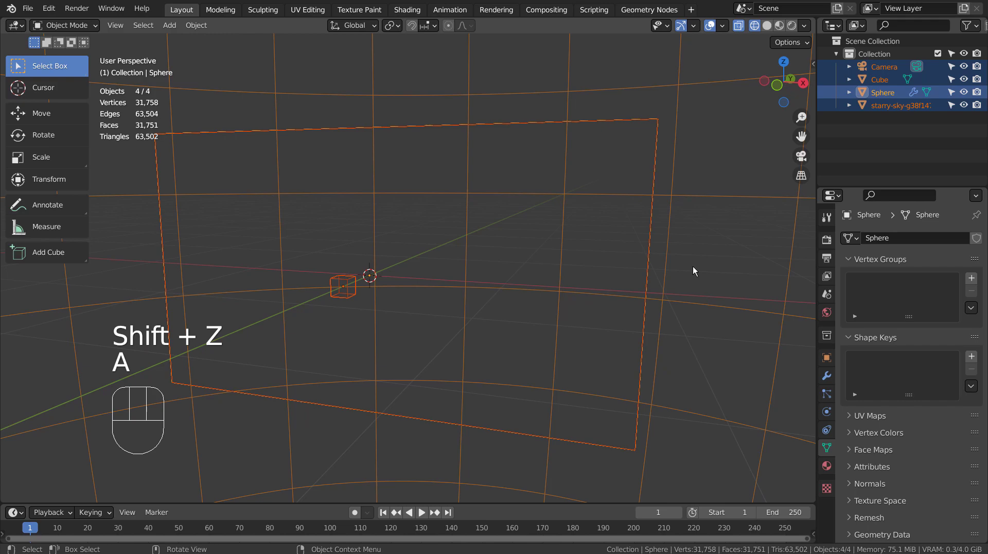
scroll(693, 266, down, 9)
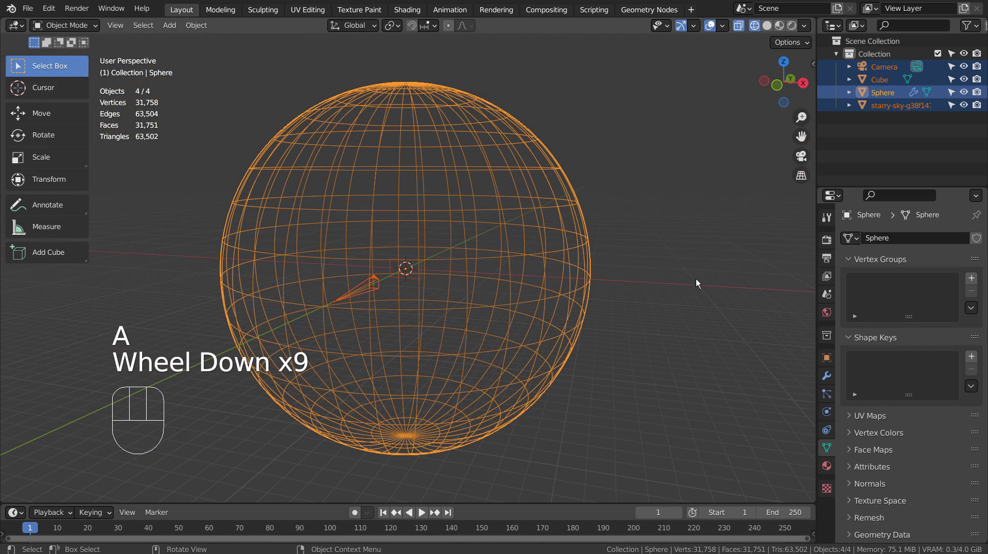
click(703, 314)
middle_drag(706, 325, 619, 319)
click(612, 304)
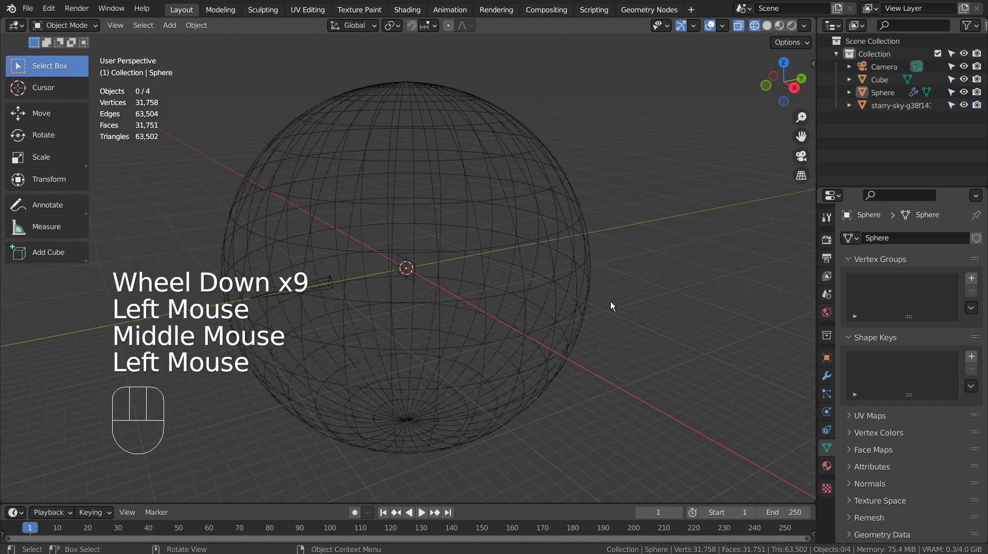
click(598, 295)
click(578, 287)
middle_drag(601, 398, 783, 418)
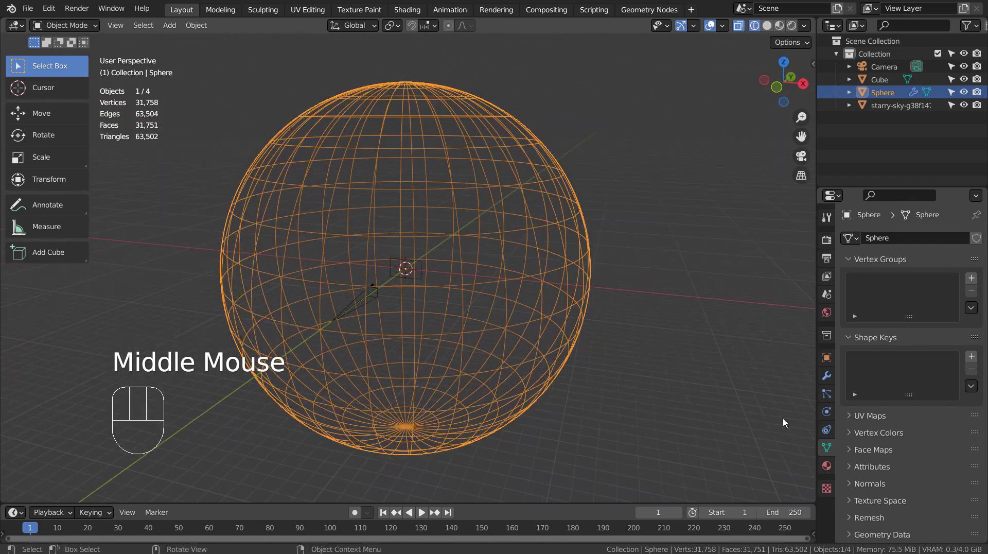
- Show the Sphere's Subdivision modifier settings, then select the starry-sky plane
click(827, 375)
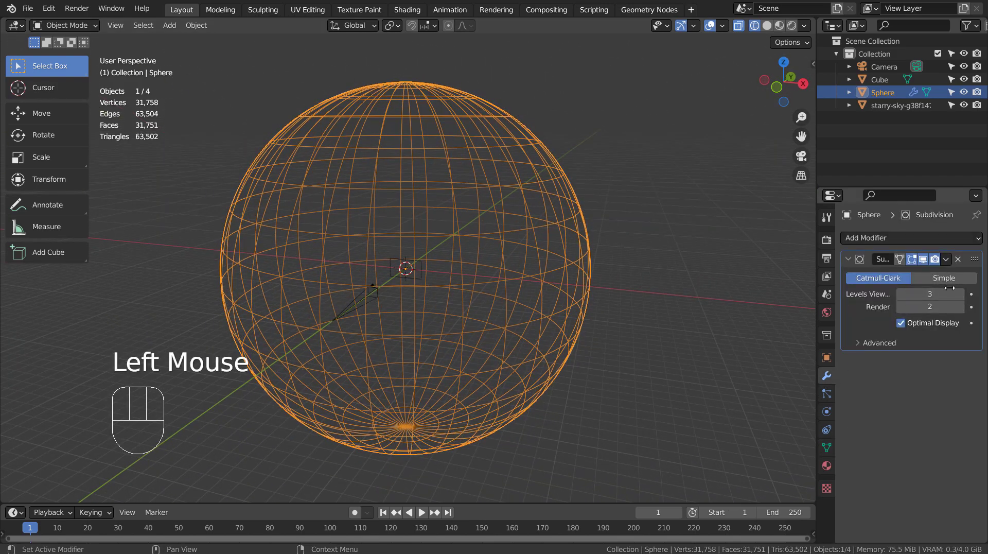
right_click(556, 272)
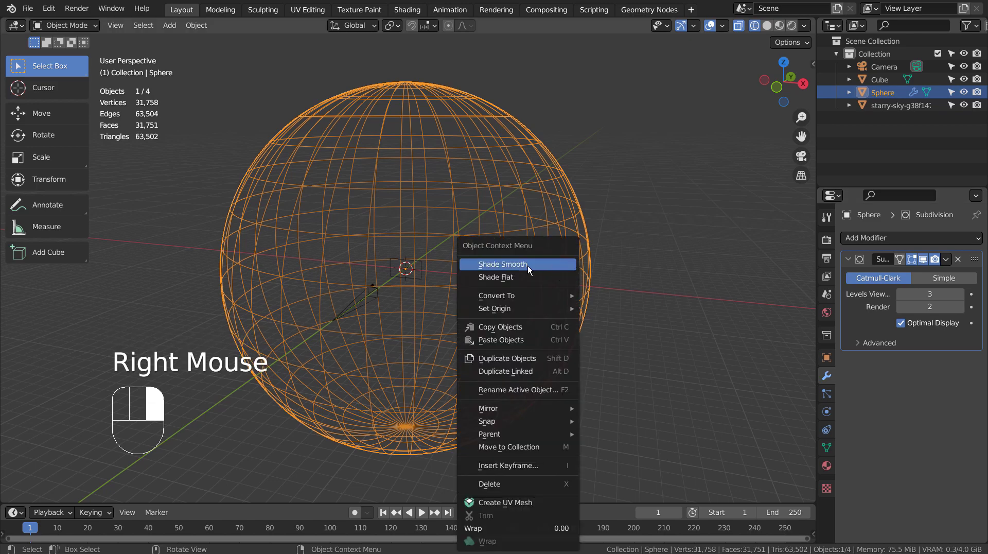
click(691, 280)
scroll(541, 280, up, 6)
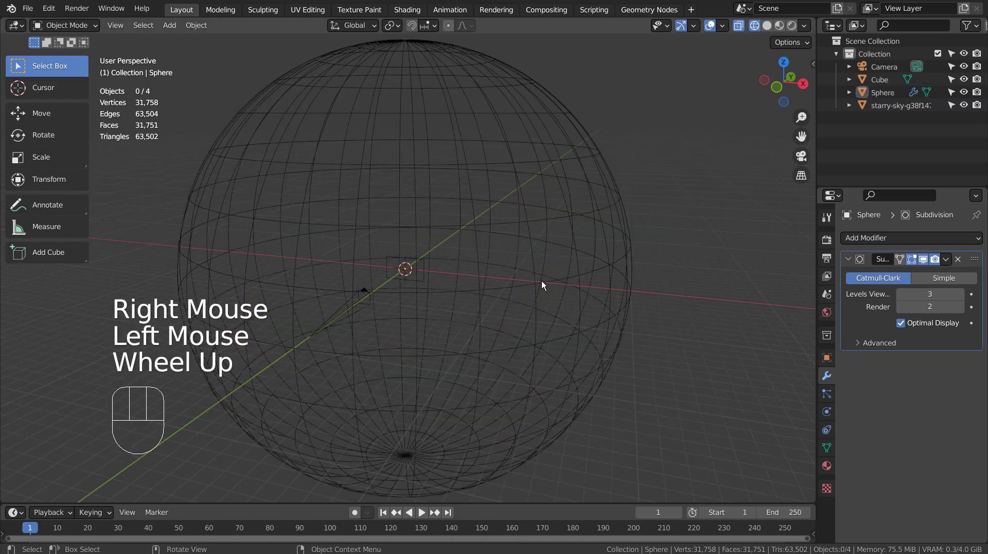
click(534, 317)
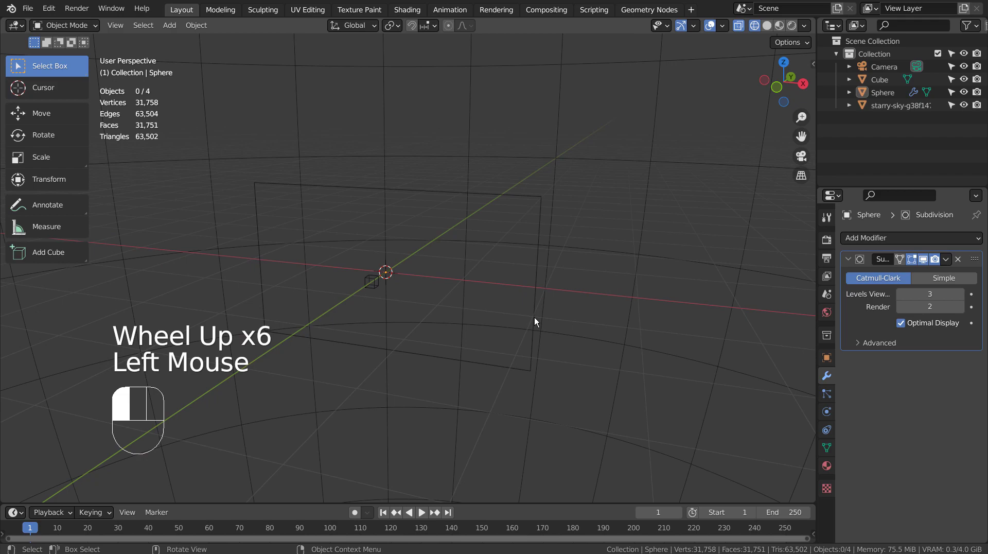
- Return to material preview and show the World's forest.exr background at strength 0.000
middle_drag(566, 338, 600, 355)
key(shift+z)
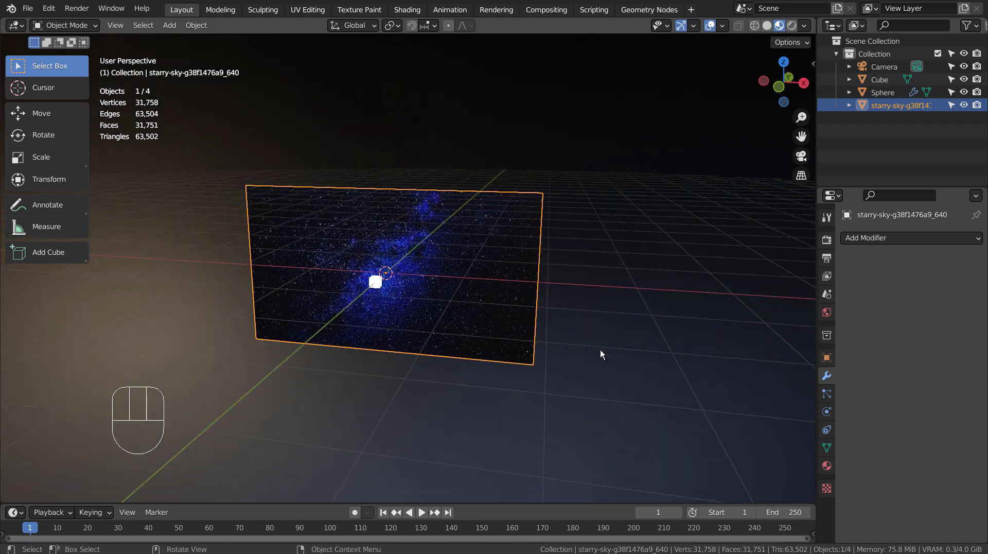
click(825, 313)
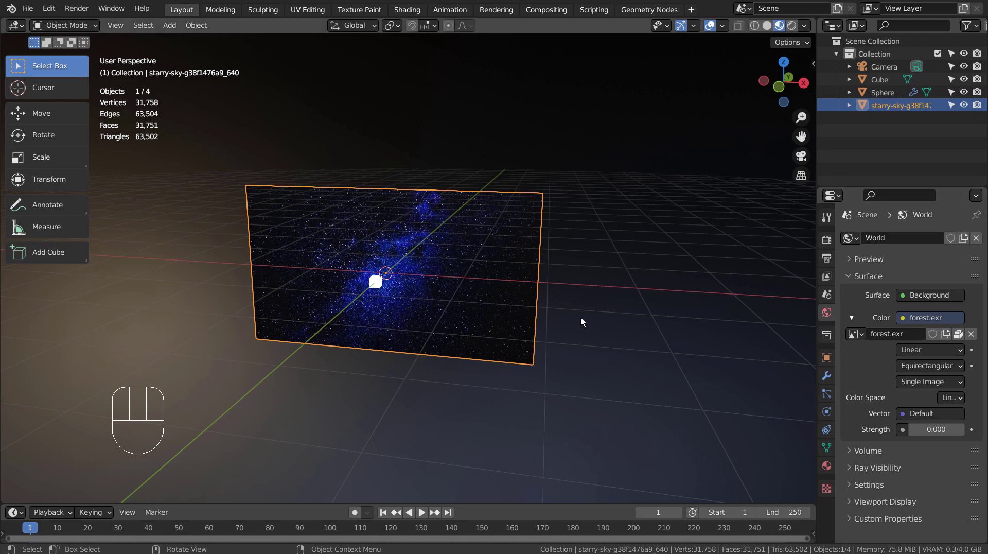
scroll(576, 317, up, 3)
middle_drag(557, 314, 475, 310)
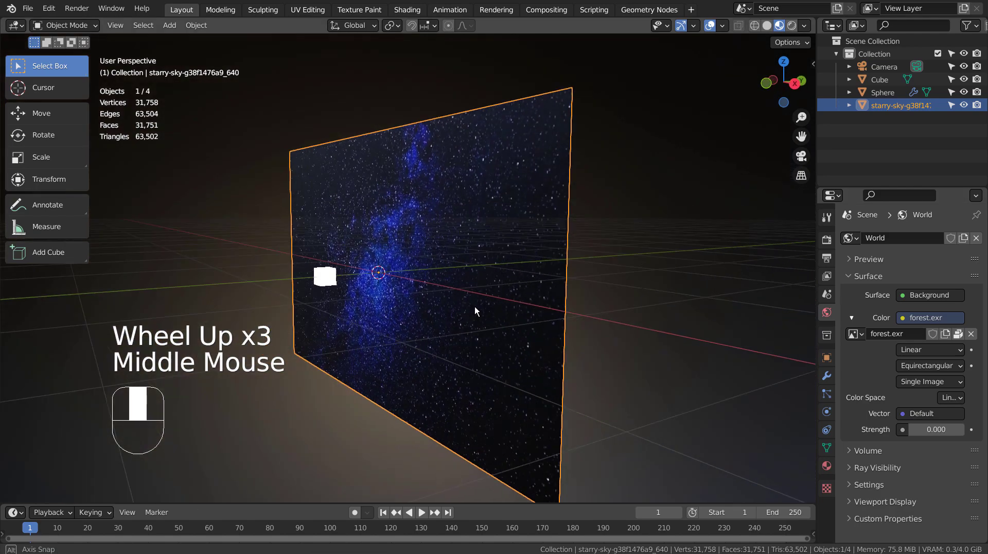
scroll(475, 311, up, 2)
- Select the Cube and inspect its white Emission material at strength 1000
click(229, 286)
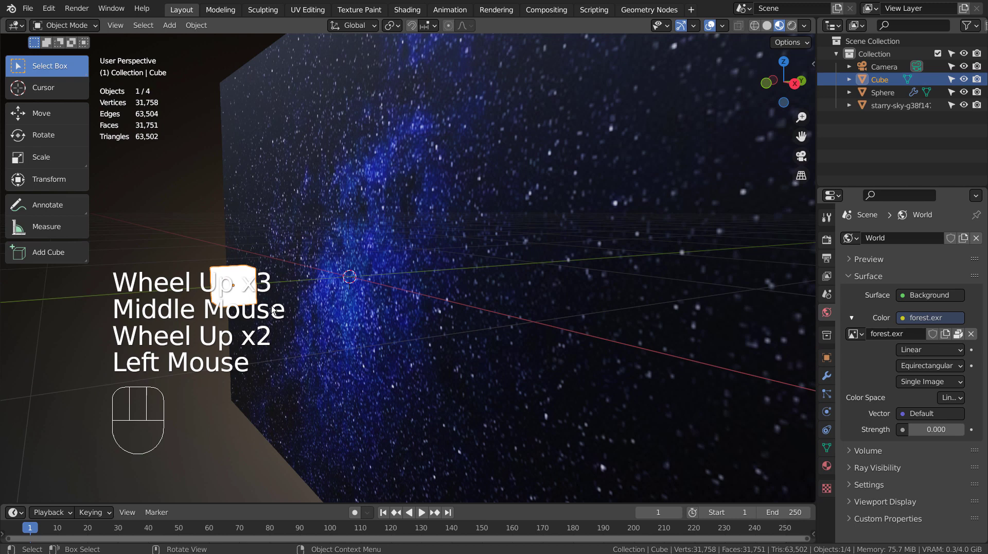
click(826, 466)
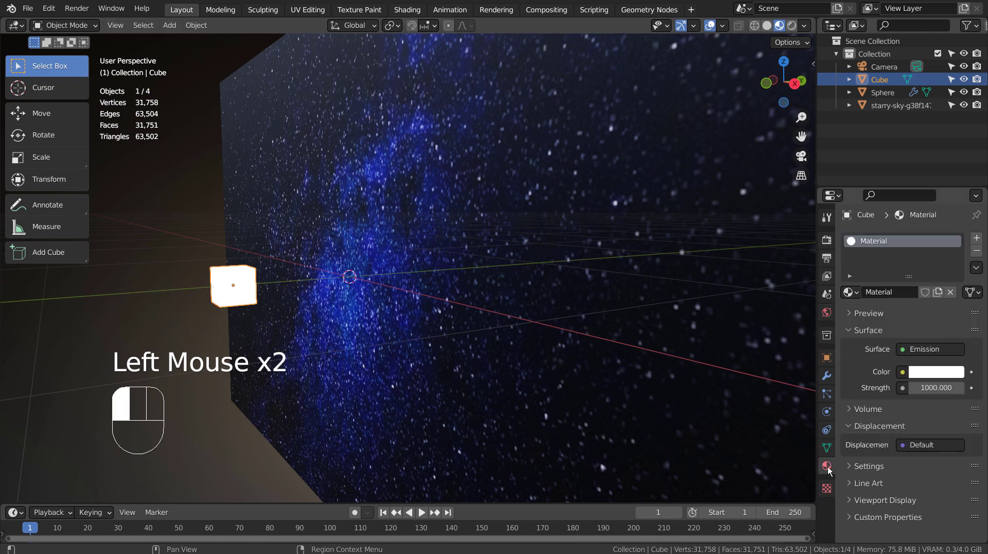
click(827, 467)
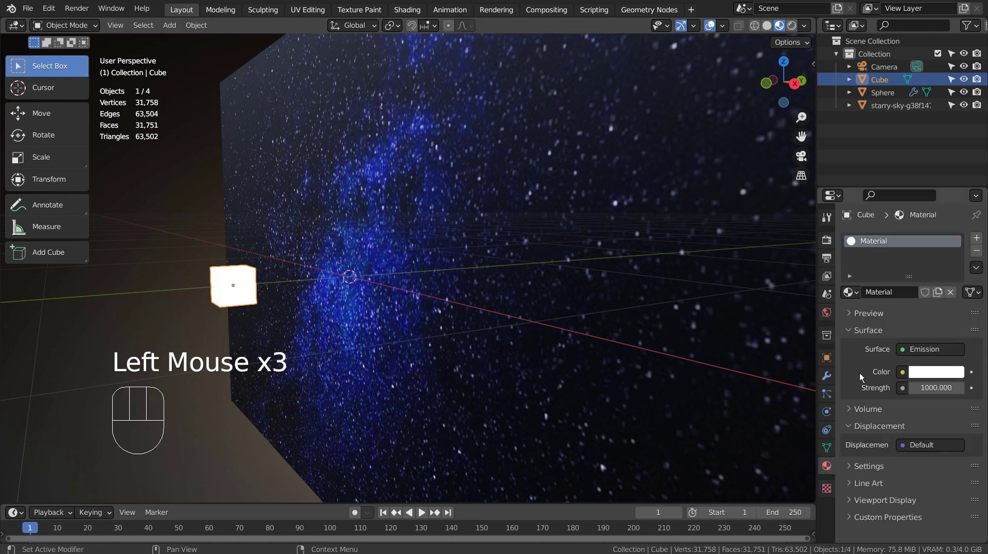
key(ctrl+space)
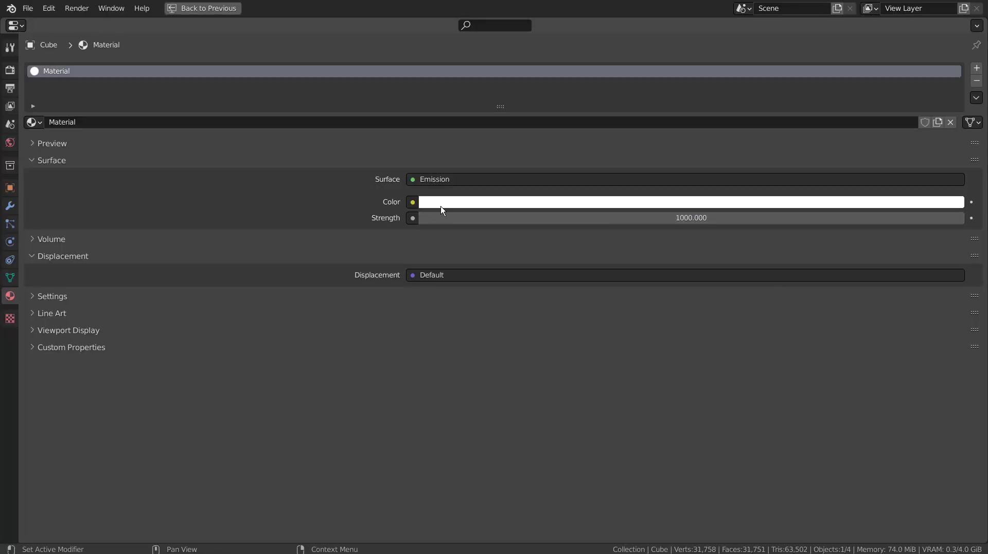
key(ctrl+space)
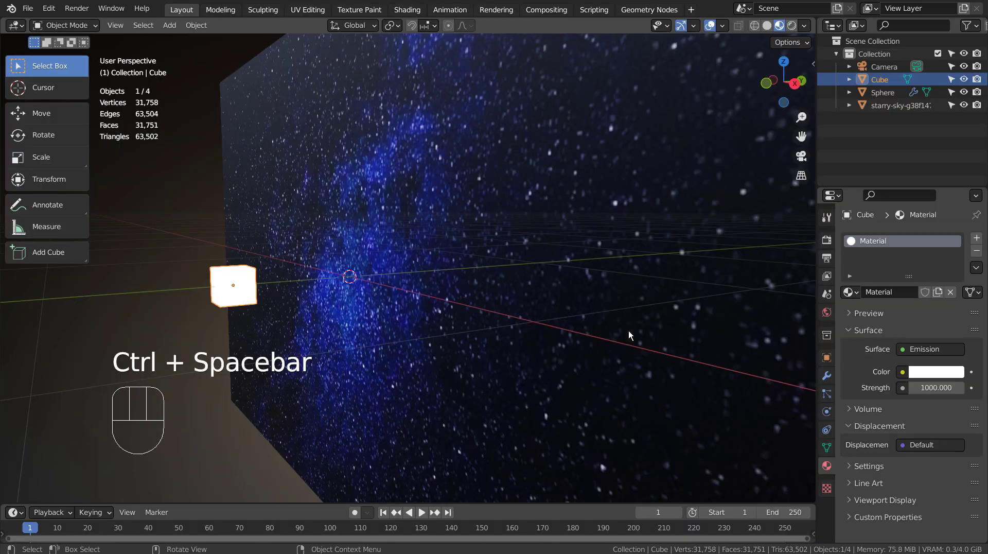
middle_drag(412, 345, 526, 352)
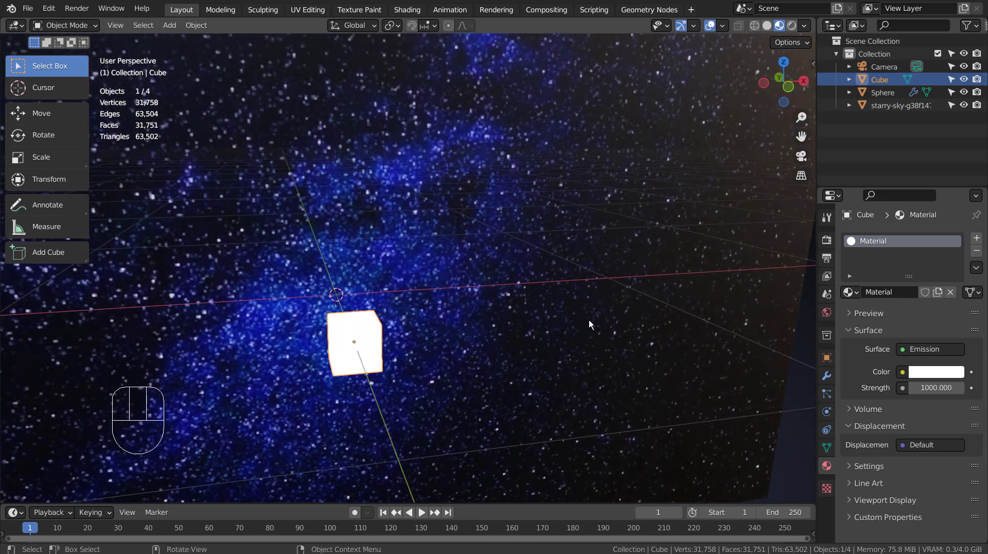
- Preview the scene in rendered shading through the scene camera
click(792, 26)
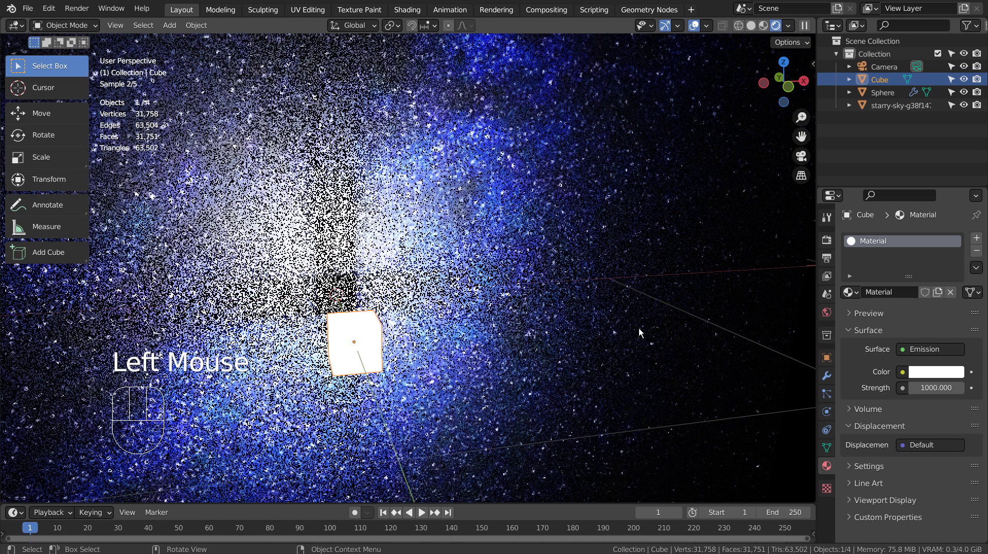
middle_drag(638, 332, 536, 320)
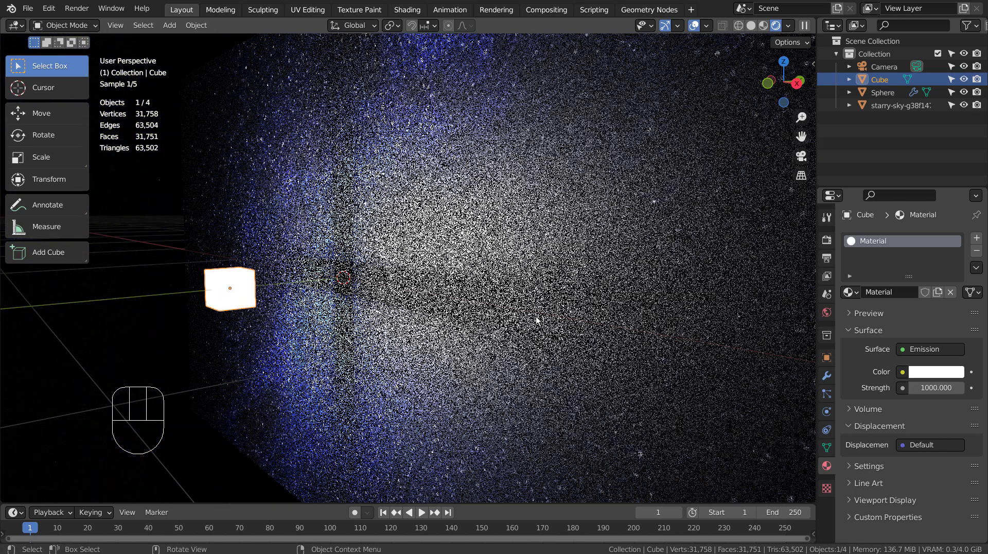
key(KP_0)
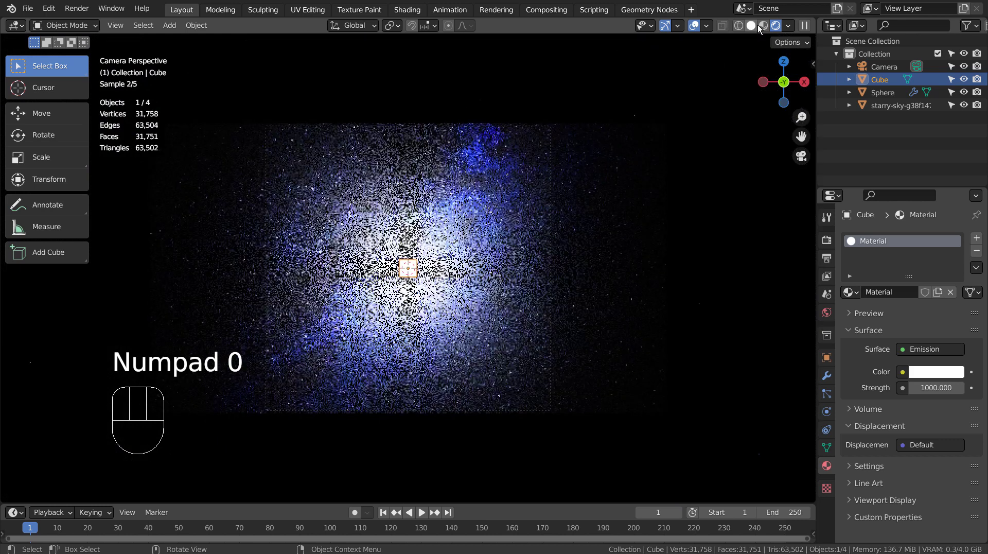
- Switch to wireframe and select the Camera to reveal its 312 mm lens
click(752, 25)
mouse_move(695, 216)
middle_down()
mouse_move(685, 276)
mouse_move(632, 279)
mouse_move(546, 308)
middle_up()
scroll(587, 286, down, 3)
key(shift+z)
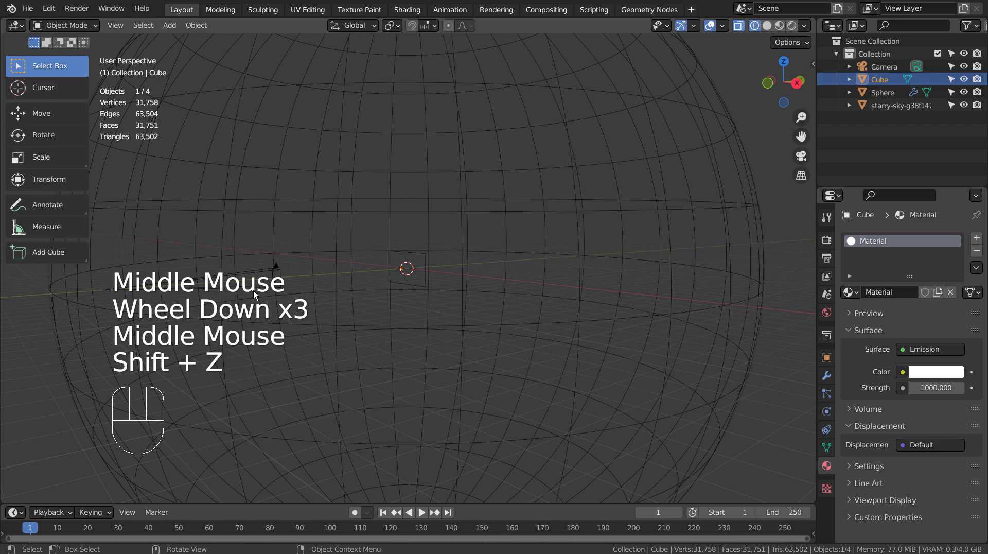
click(253, 290)
middle_drag(253, 290, 497, 328)
- View through the camera in material preview and rendered shading, then return to solid
key(KP_0)
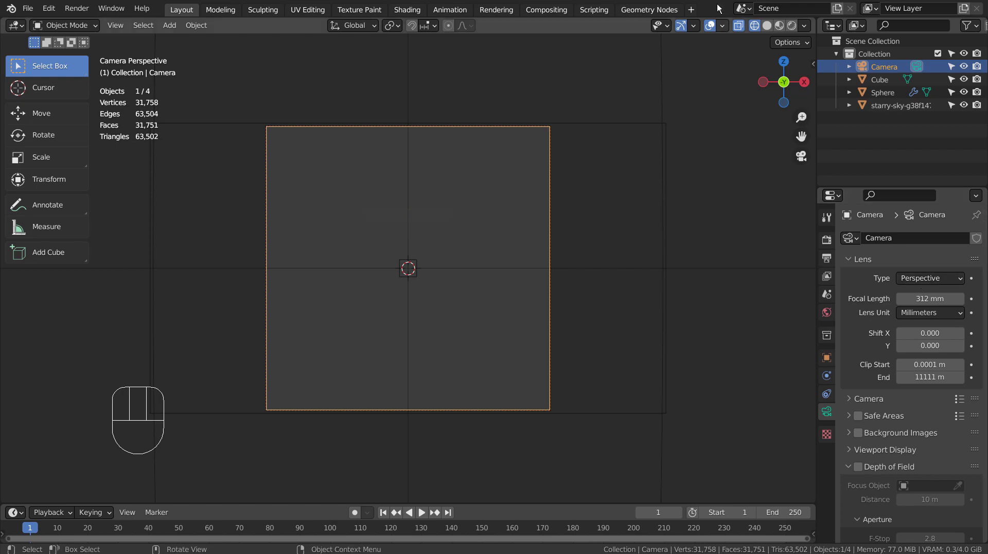
click(779, 25)
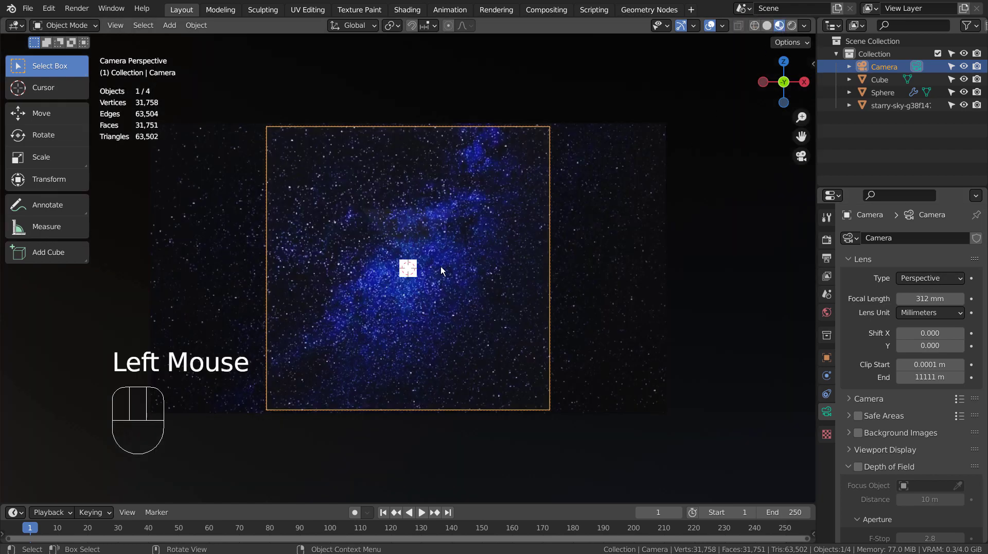
click(792, 26)
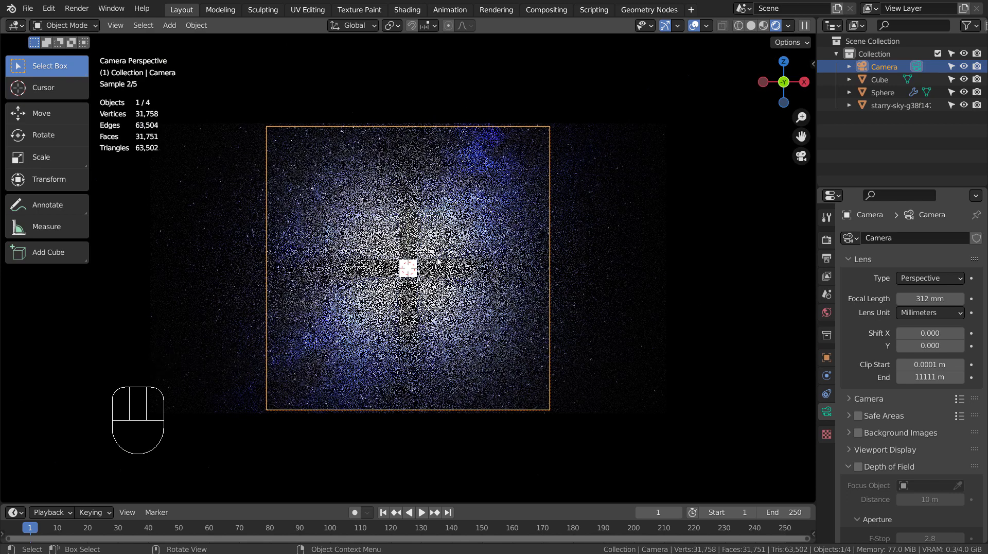
click(754, 28)
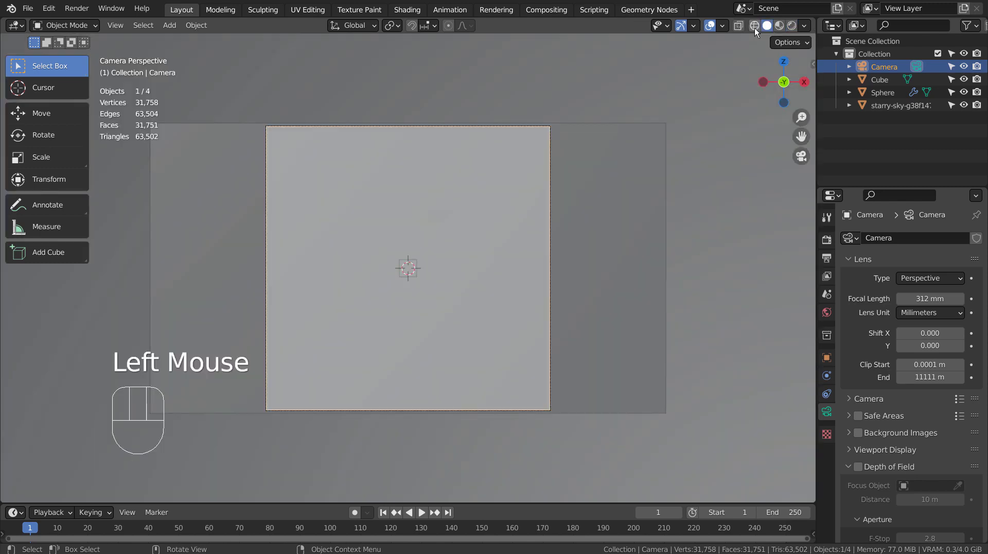
- Open the Compositing workspace, maximize the node editor, and frame all nodes
click(546, 10)
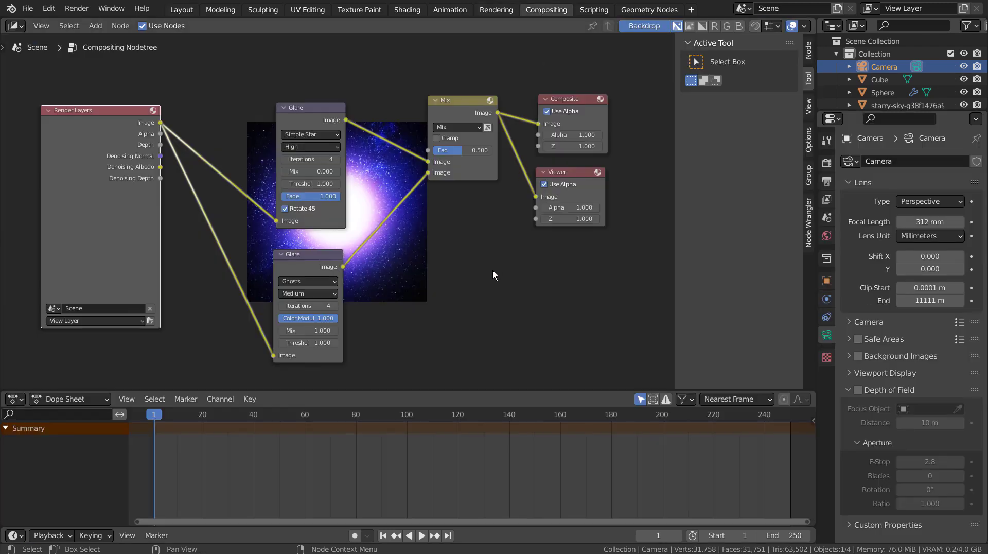
middle_drag(497, 276, 506, 263)
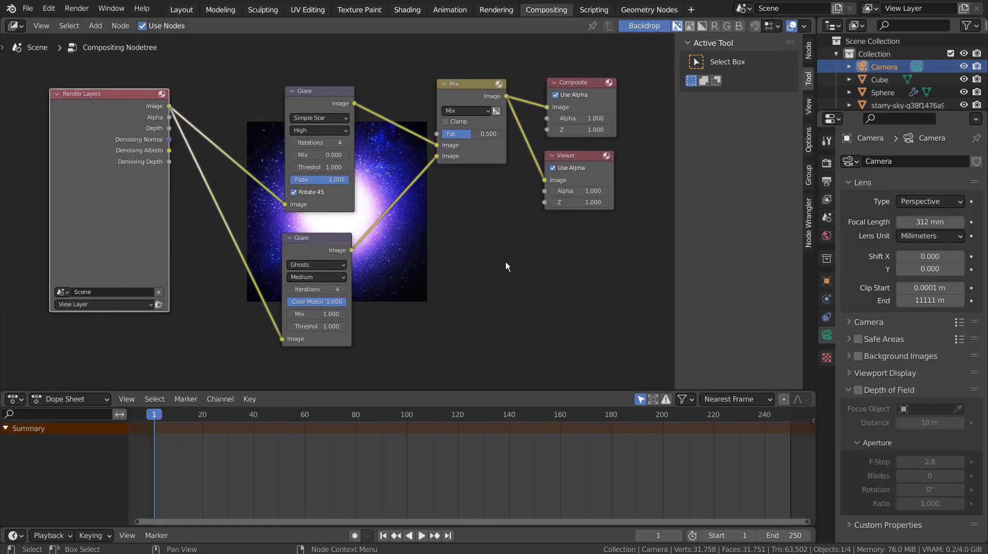
key(ctrl+space)
key(Home)
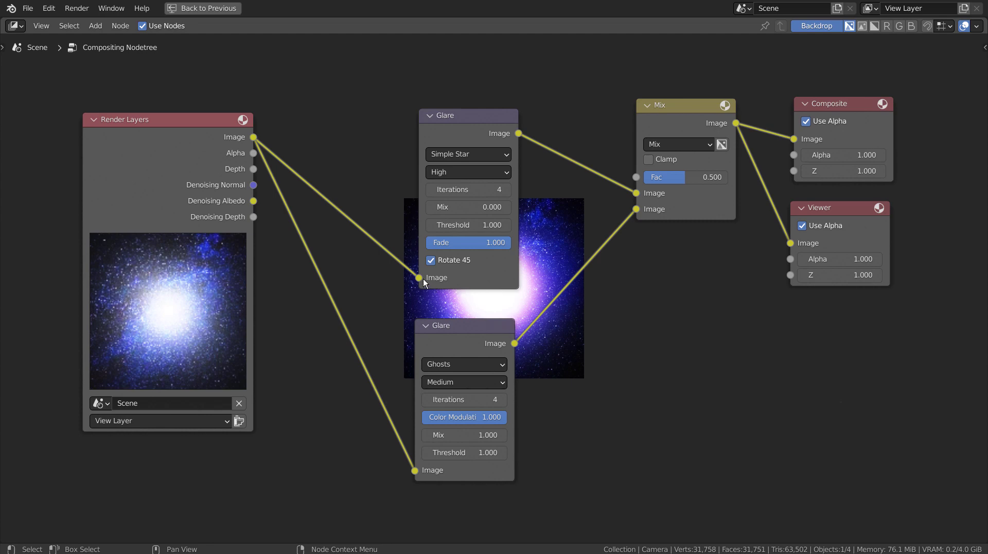
- Link Render Layers directly to Composite and Viewer, unlinking the Simple Star Glare input
drag(421, 277, 797, 140)
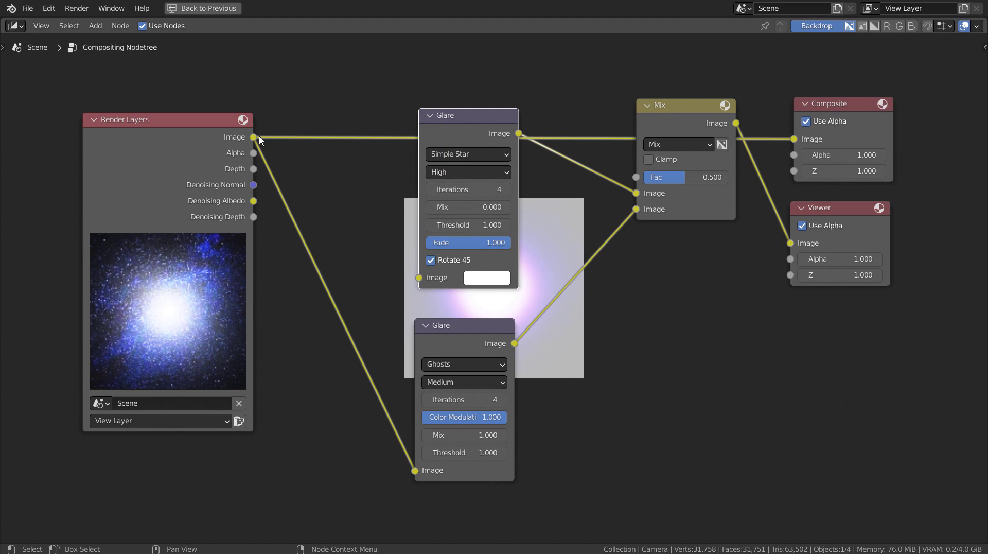
drag(258, 136, 792, 246)
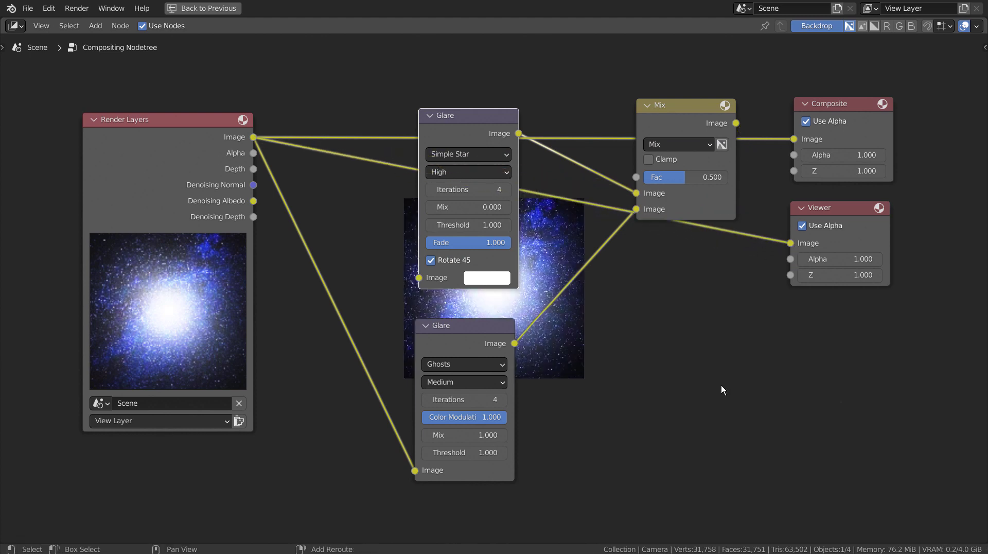
key(a)
middle_drag(720, 386, 588, 342)
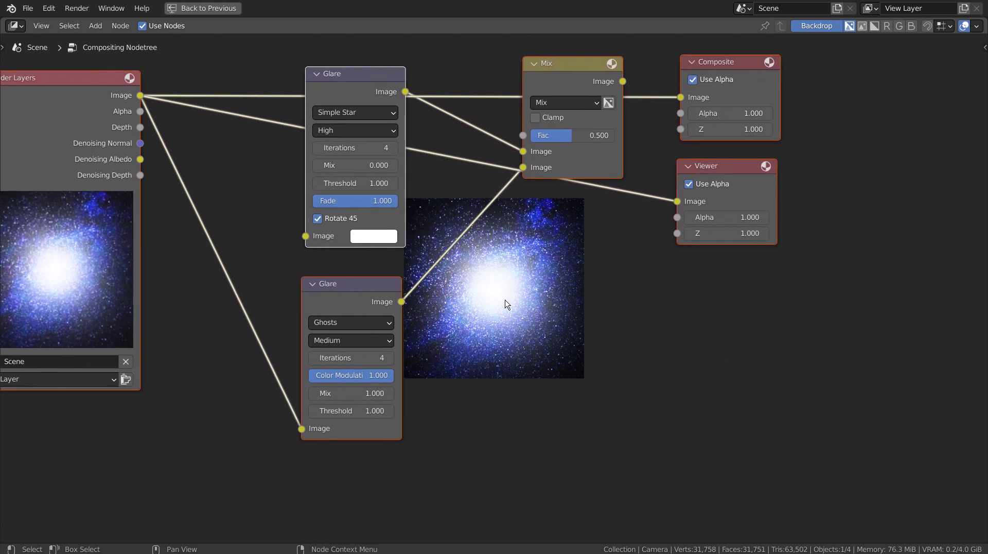
- Reconnect the top Glare input, route Mix output to Composite and Viewer, and adjust the factor
drag(681, 97, 308, 242)
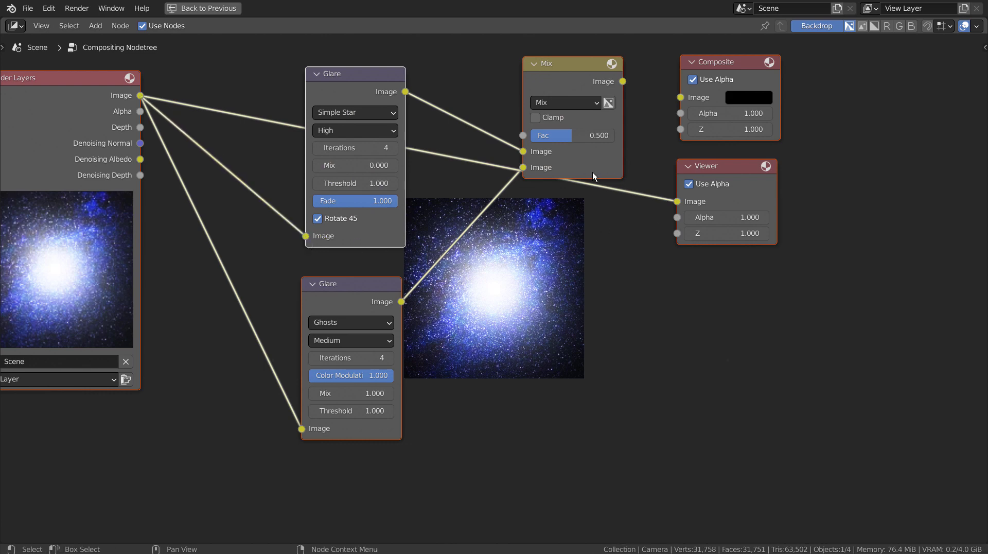
drag(678, 204, 573, 230)
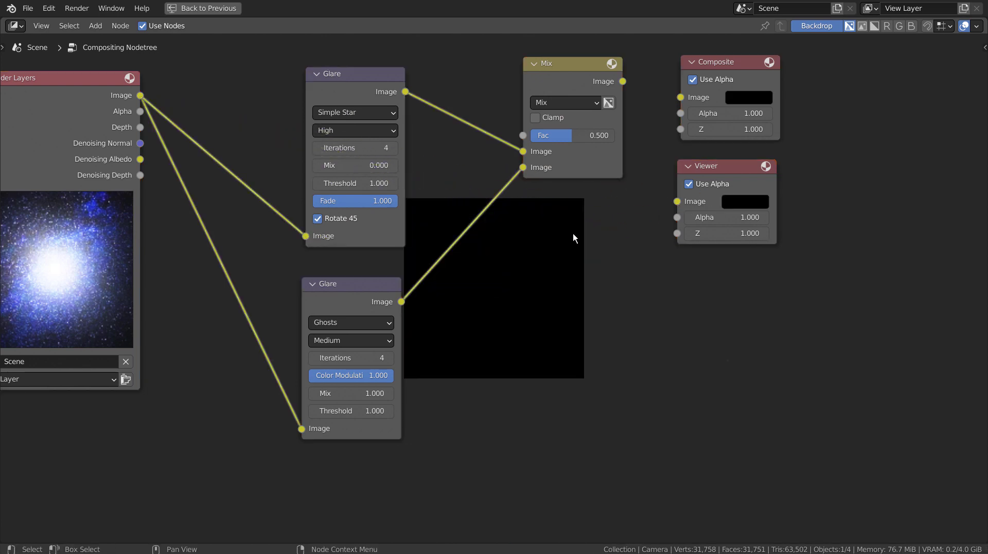
drag(622, 81, 680, 97)
drag(623, 81, 678, 201)
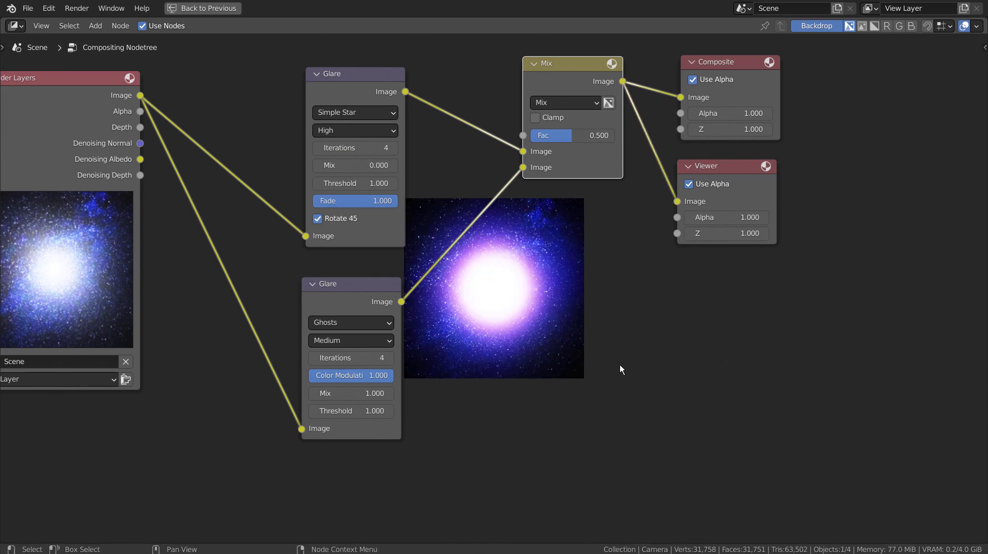
middle_drag(619, 365, 712, 360)
mouse_move(662, 175)
mouse_down()
mouse_move(687, 175)
mouse_move(635, 175)
mouse_move(705, 175)
mouse_move(642, 175)
mouse_move(663, 175)
mouse_up()
- Set the Mix factor to 0.5 and move all six nodes up and left
click(663, 175)
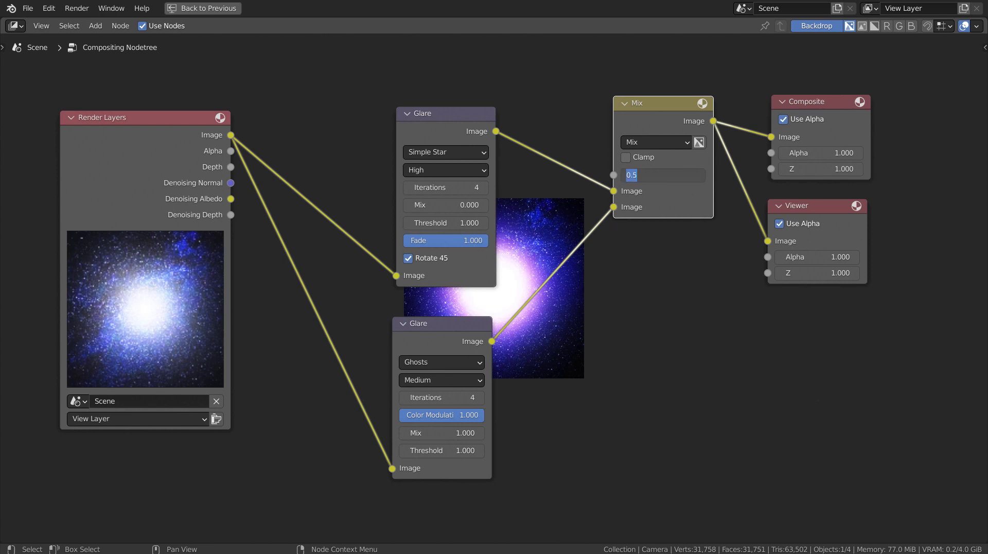
key(Return)
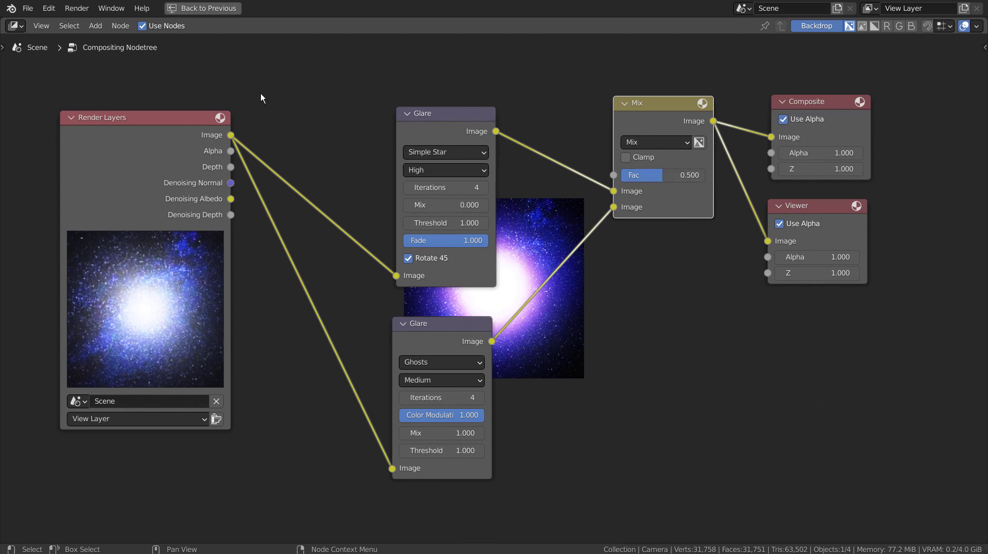
drag(195, 80, 806, 357)
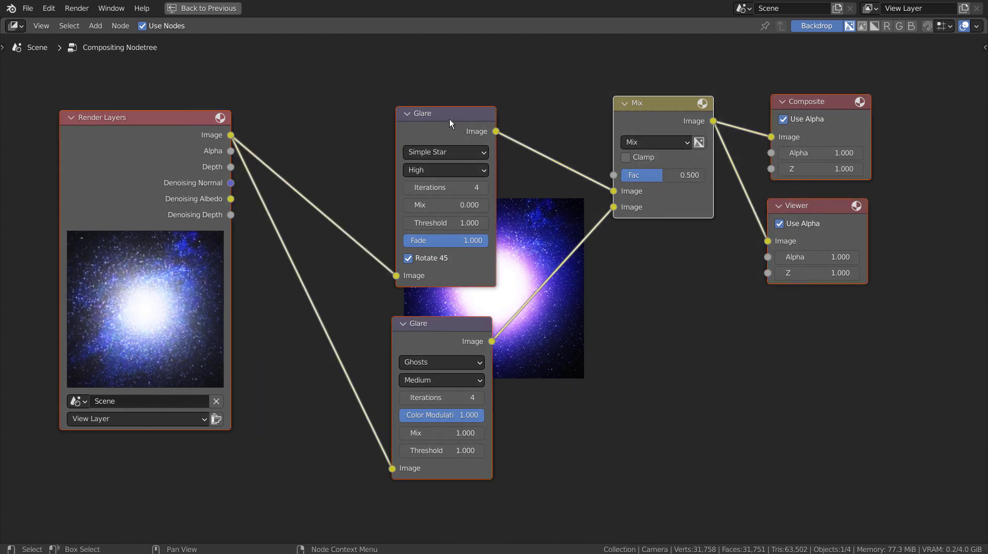
drag(450, 119, 390, 108)
click(659, 411)
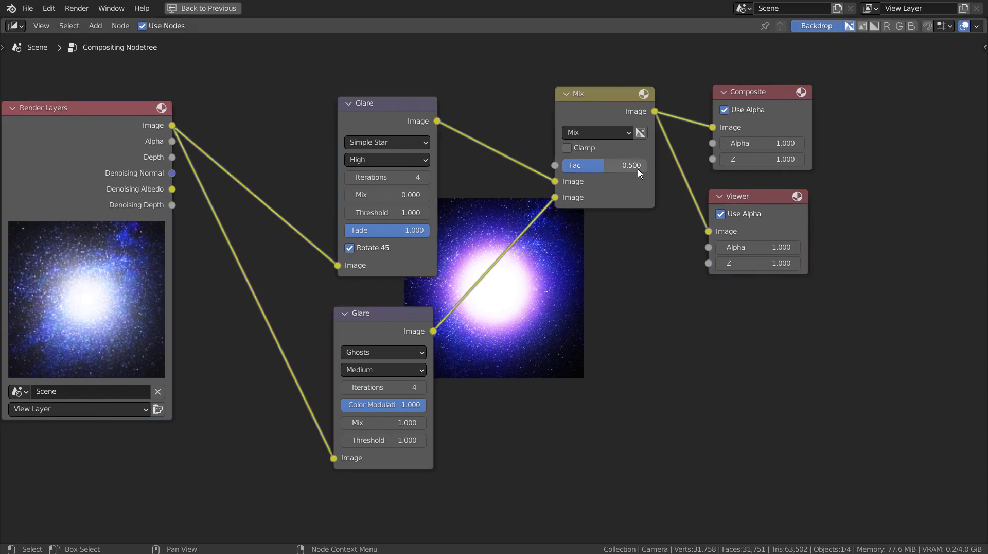
- Try Multiply and Overlay blend modes on the Mix node, settling on Subtract
click(622, 132)
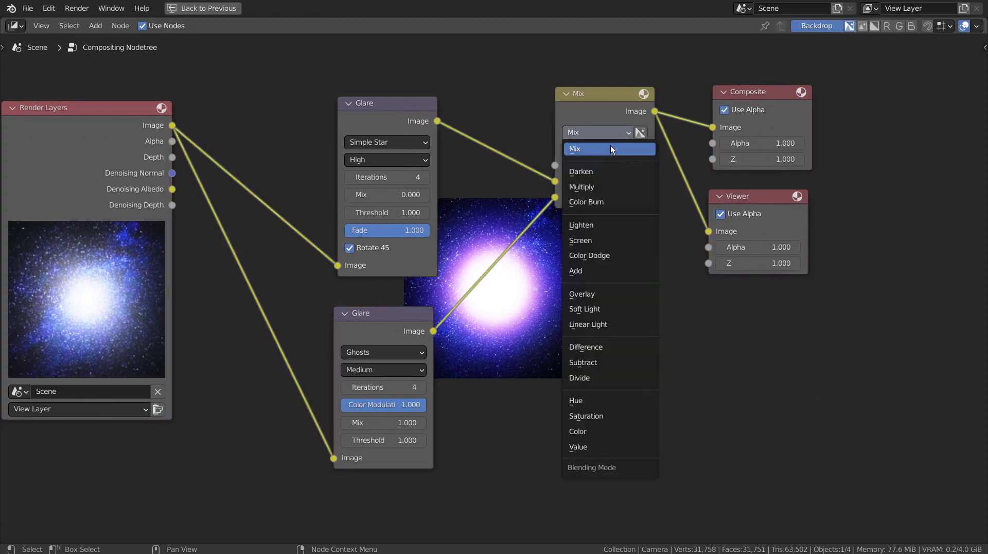
click(601, 187)
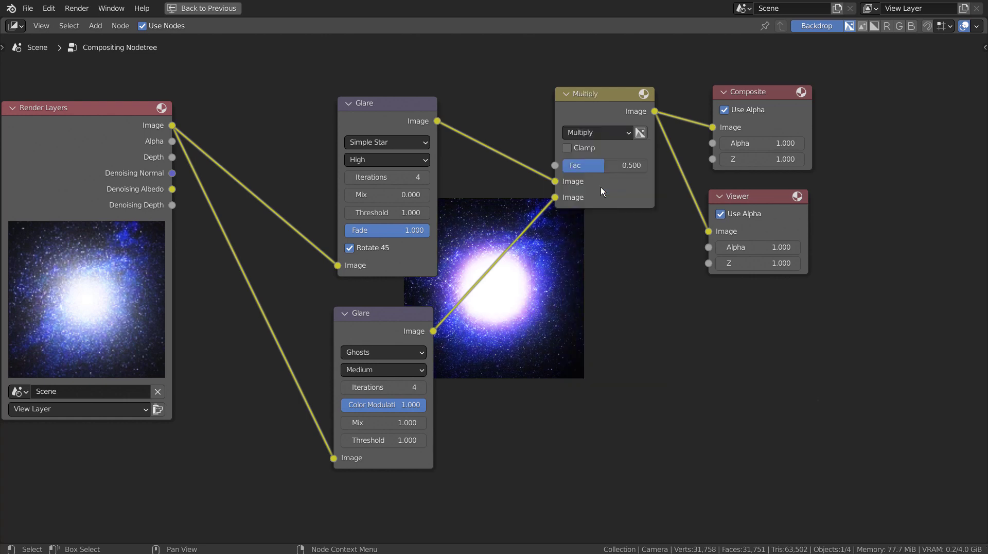
click(622, 131)
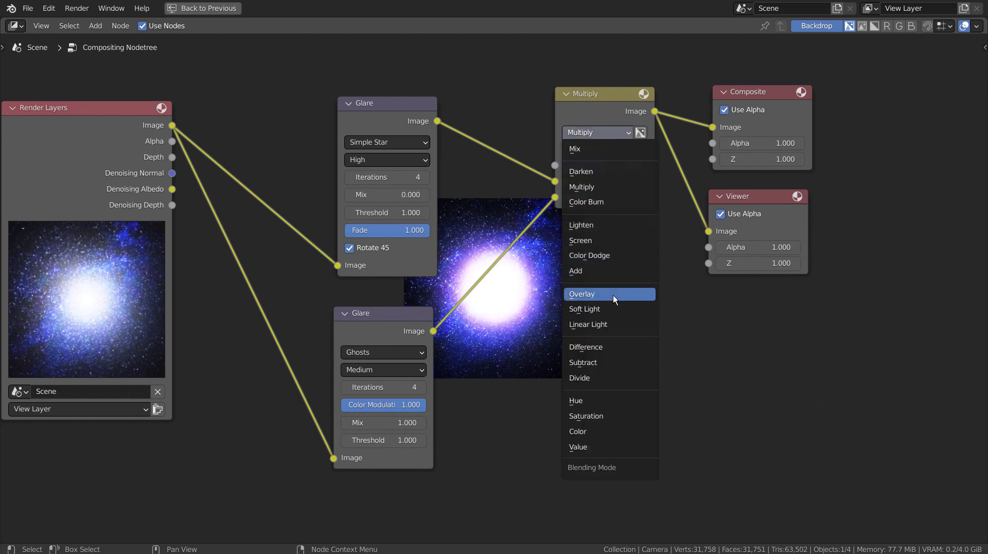
click(613, 295)
click(620, 131)
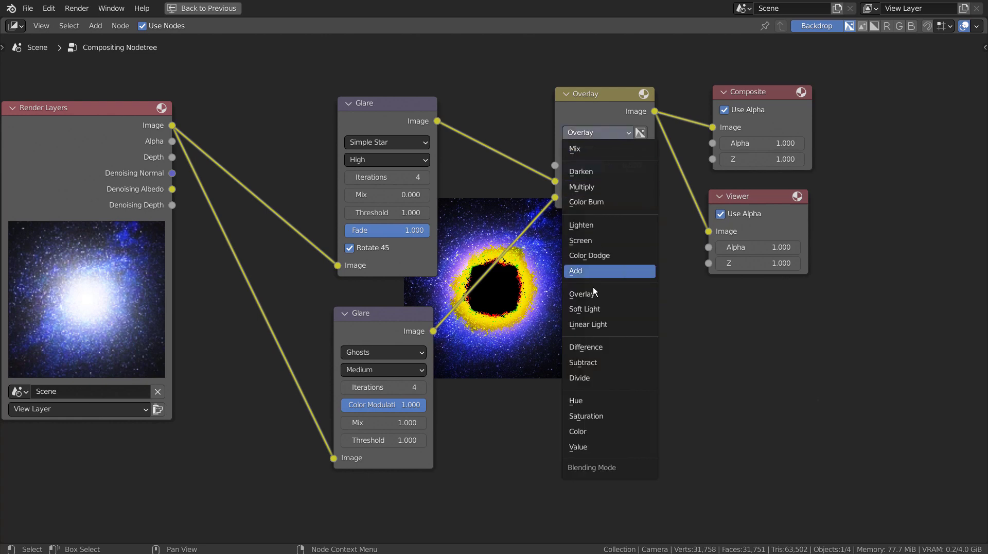
click(592, 299)
click(620, 133)
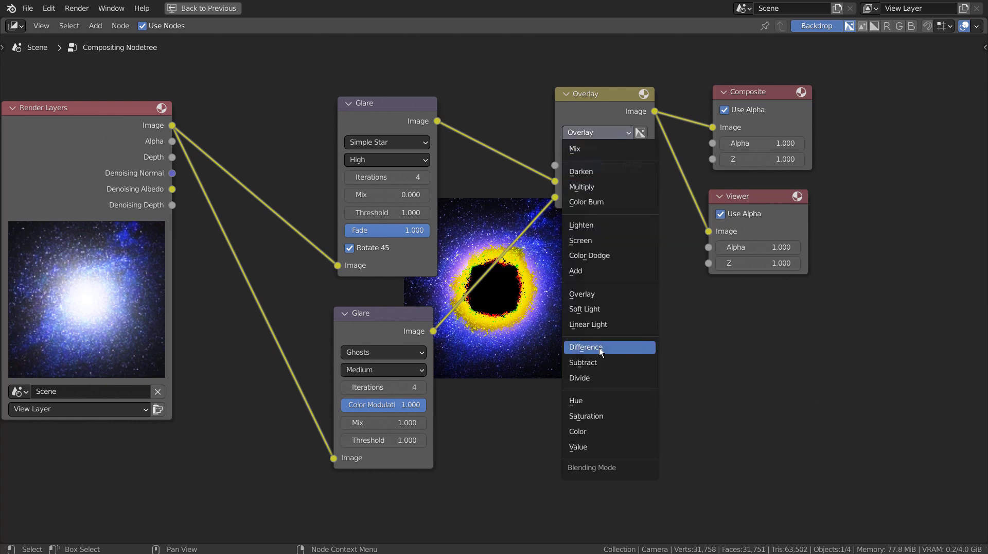
click(598, 360)
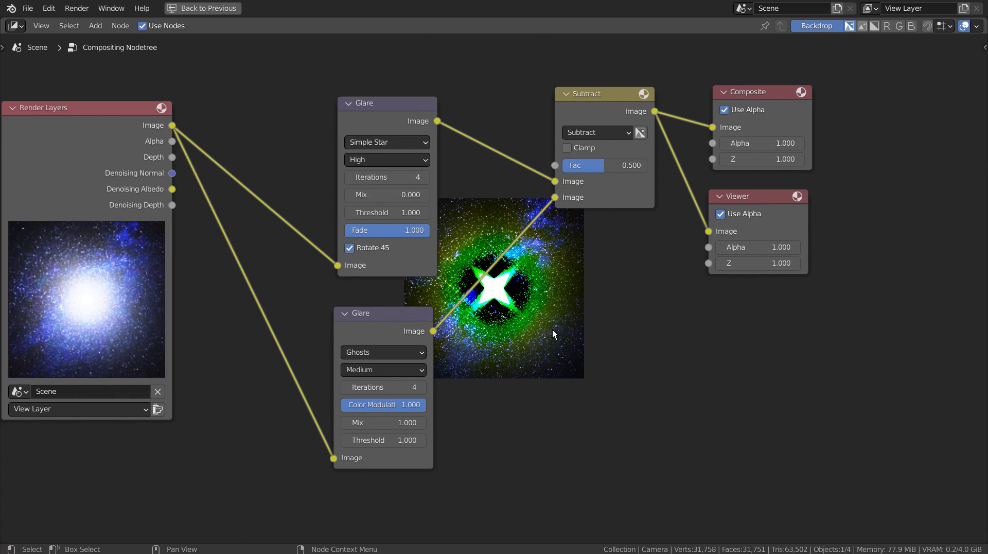
- Test Simple Star iterations 3, 2 and 5, keep 4, and set blend back to Mix
click(350, 178)
click(350, 178)
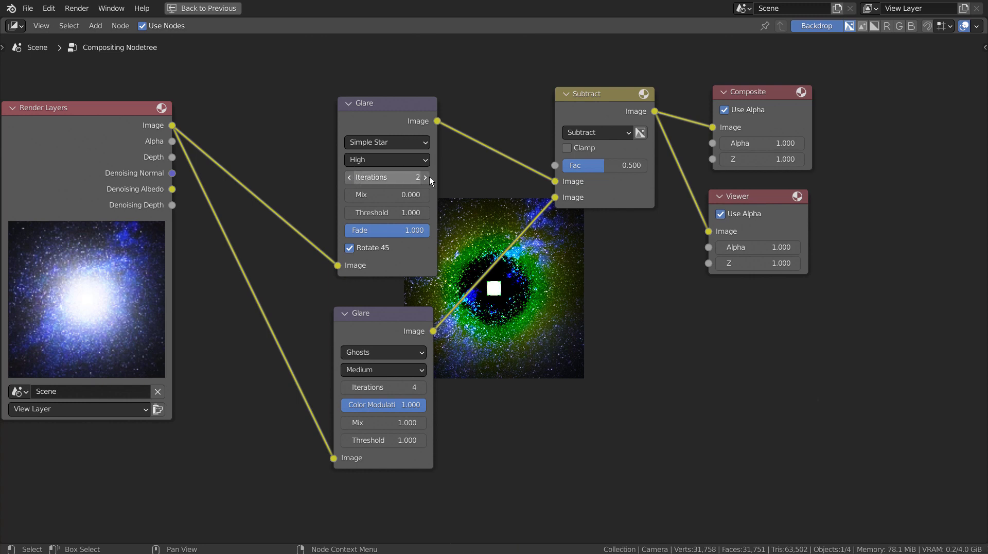
drag(424, 177, 452, 177)
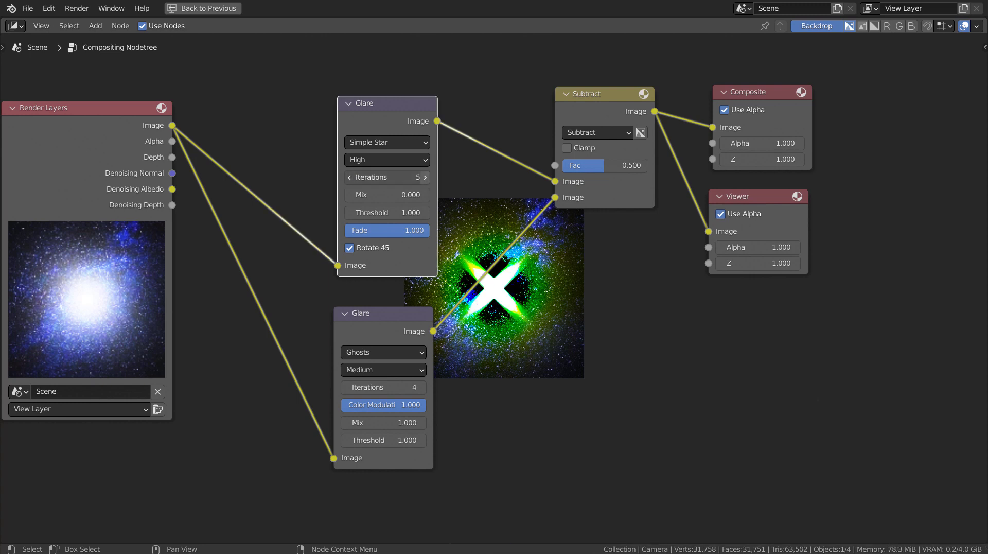
click(349, 177)
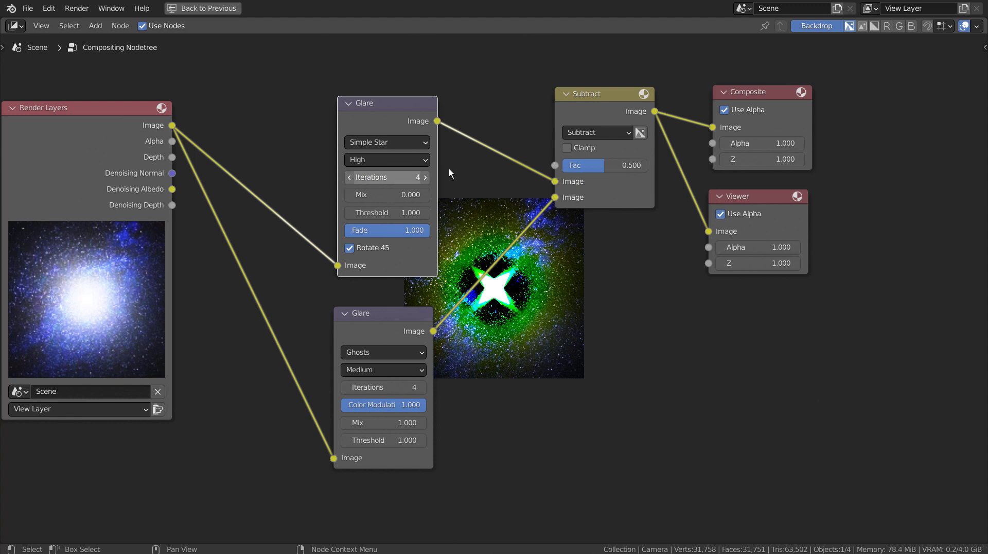
click(593, 138)
click(594, 150)
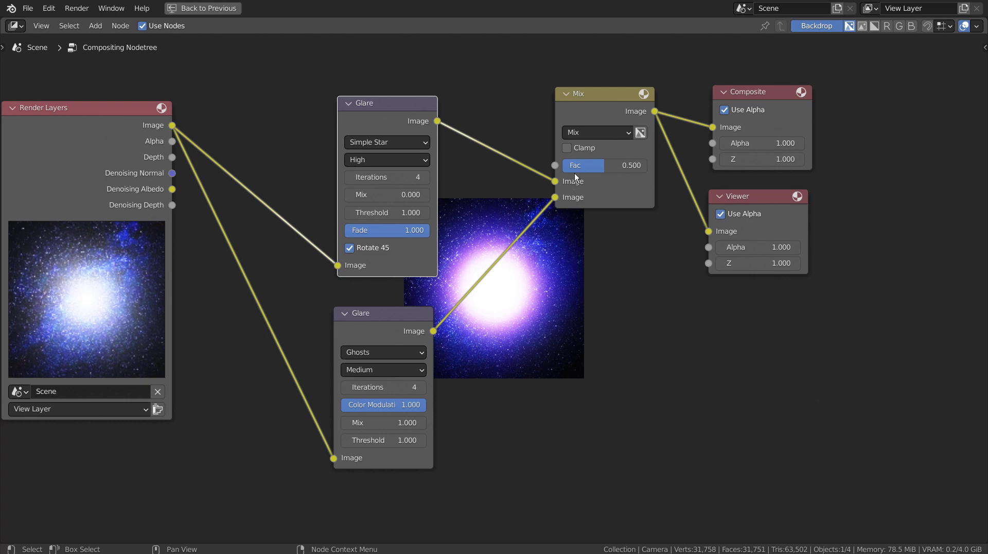
- Blend the Simple Star and Ghosts glares evenly with a Mix factor of exactly 0.5
mouse_move(596, 168)
mouse_down()
mouse_move(570, 168)
mouse_move(585, 159)
mouse_up()
click(585, 161)
click(590, 166)
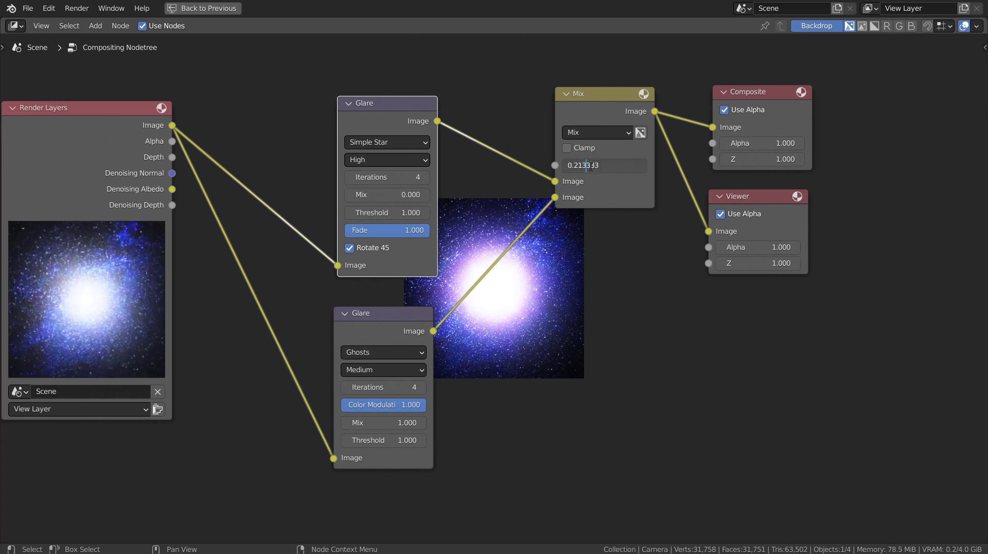
key(Return)
drag(591, 171, 638, 169)
click(613, 171)
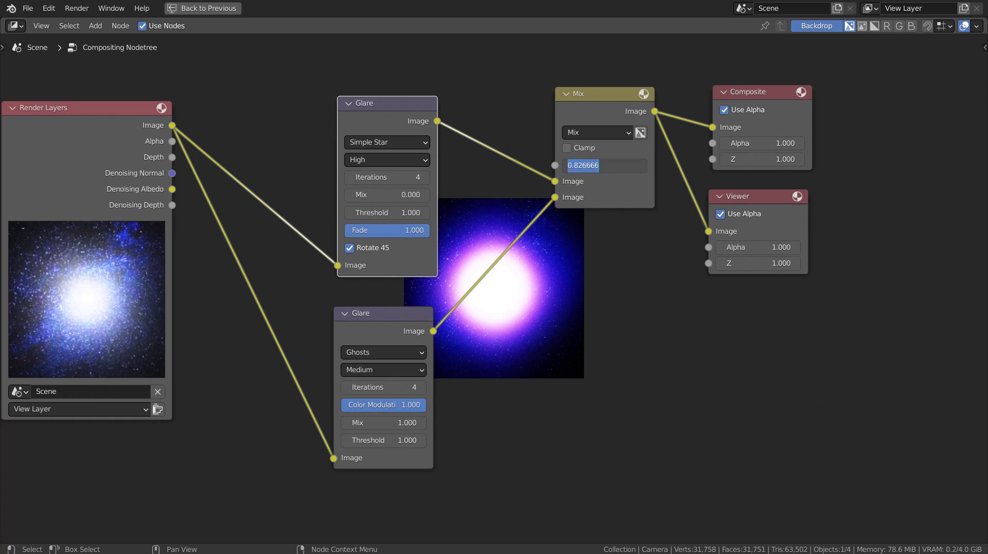
text(0.5)
key(Return)
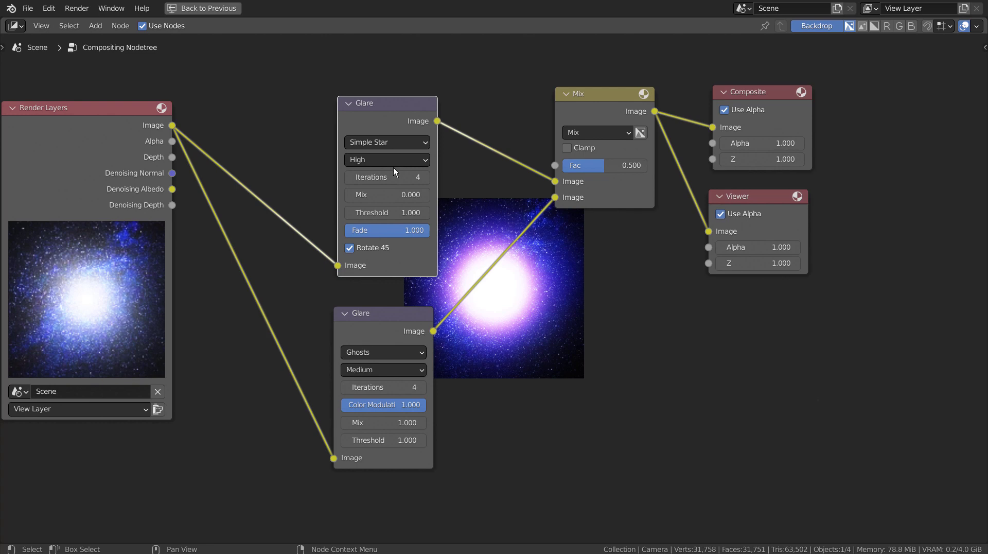
click(349, 177)
click(349, 177)
click(425, 177)
click(425, 177)
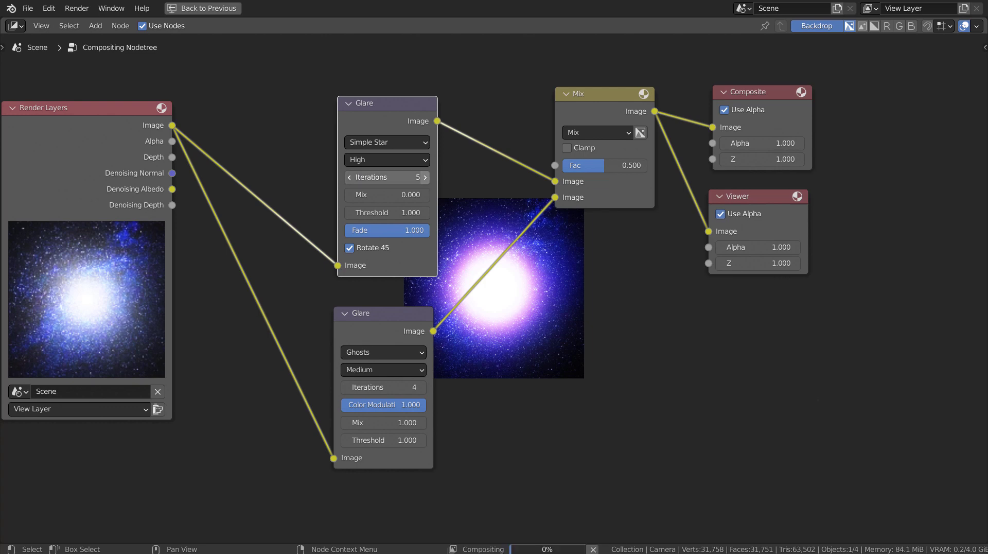
click(425, 177)
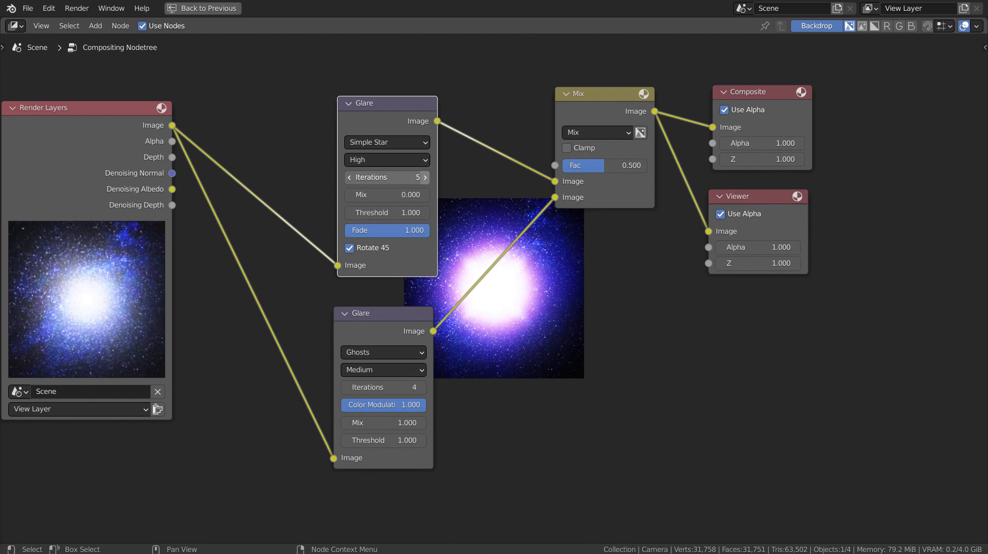
click(352, 177)
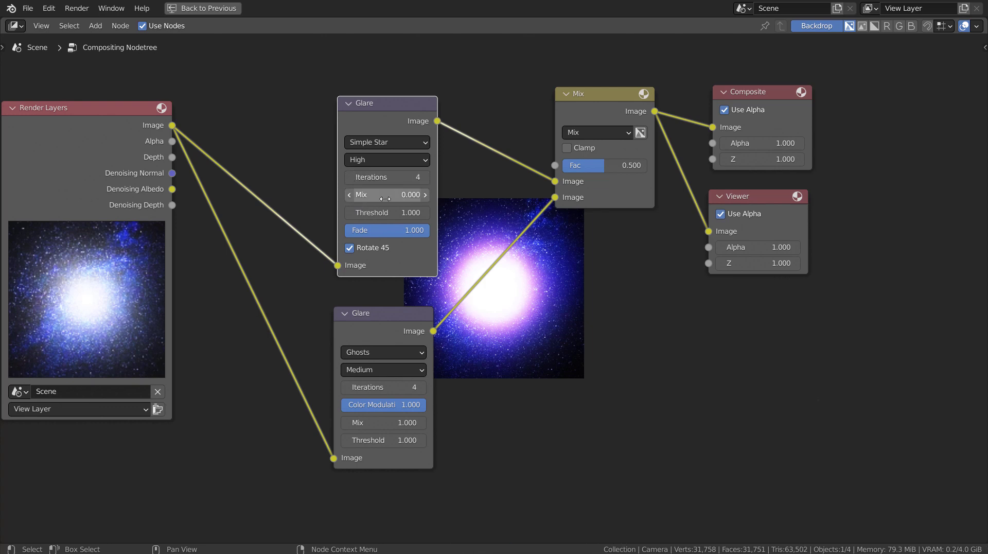
drag(385, 199, 427, 199)
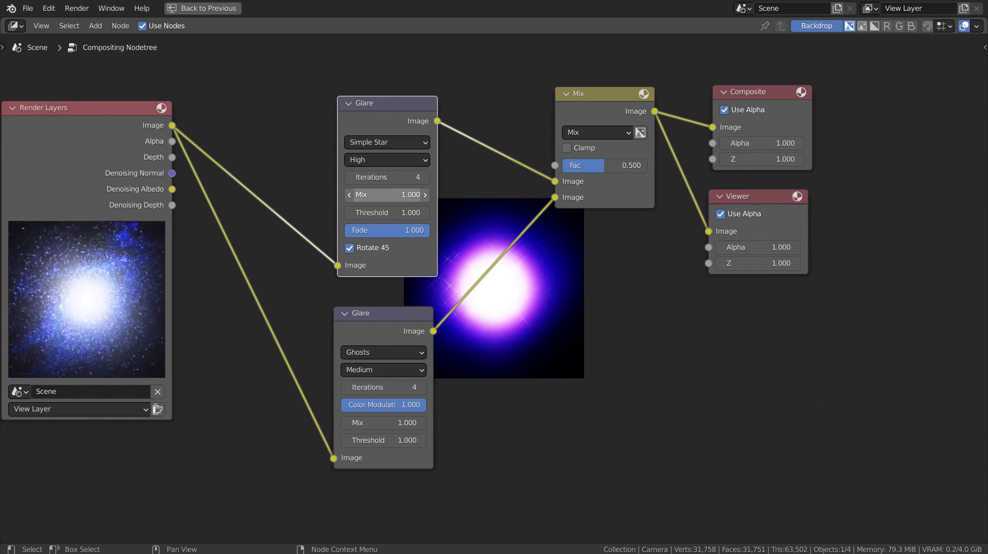
click(386, 196)
text(-1.0)
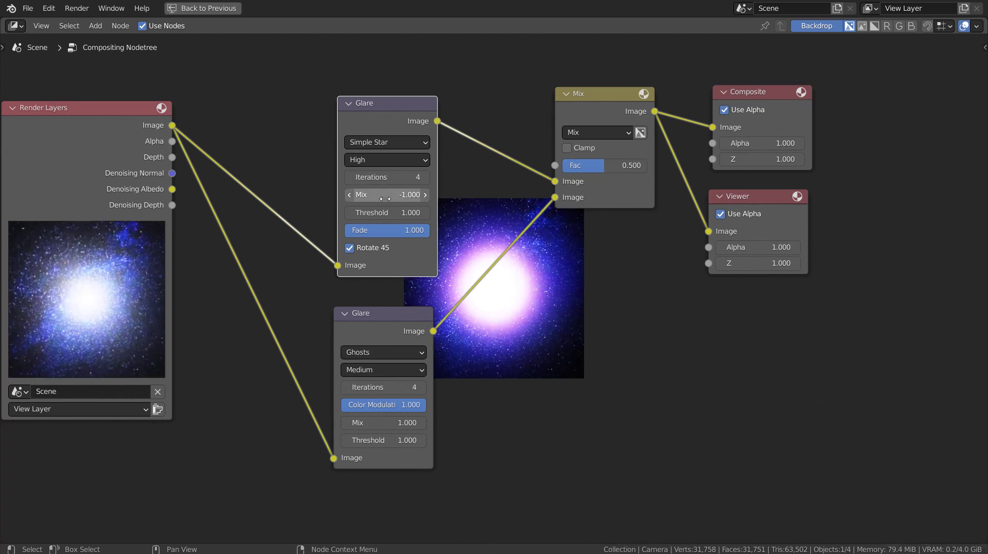
key(Return)
mouse_move(385, 213)
mouse_down()
mouse_move(406, 213)
mouse_move(392, 213)
mouse_up()
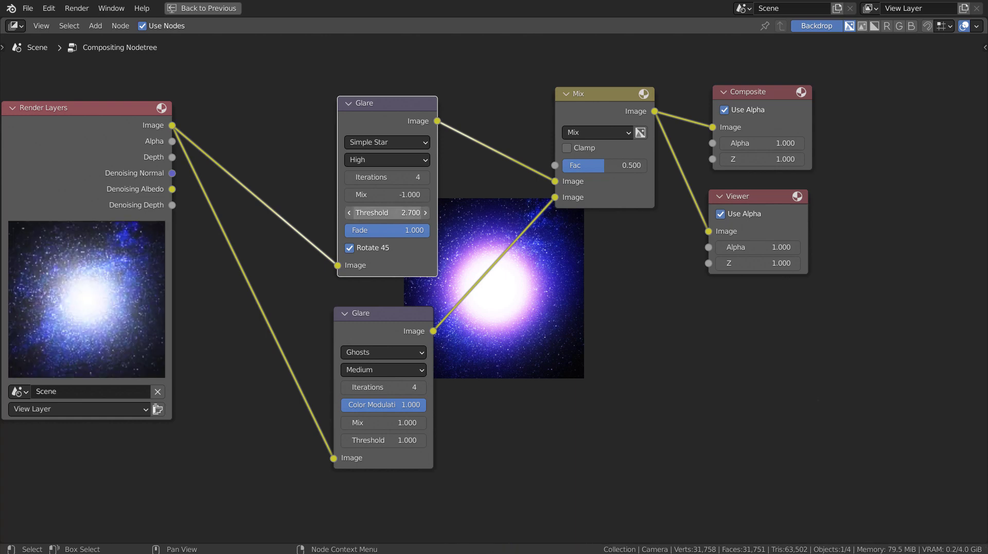
key(ctrl+z)
key(ctrl+z)
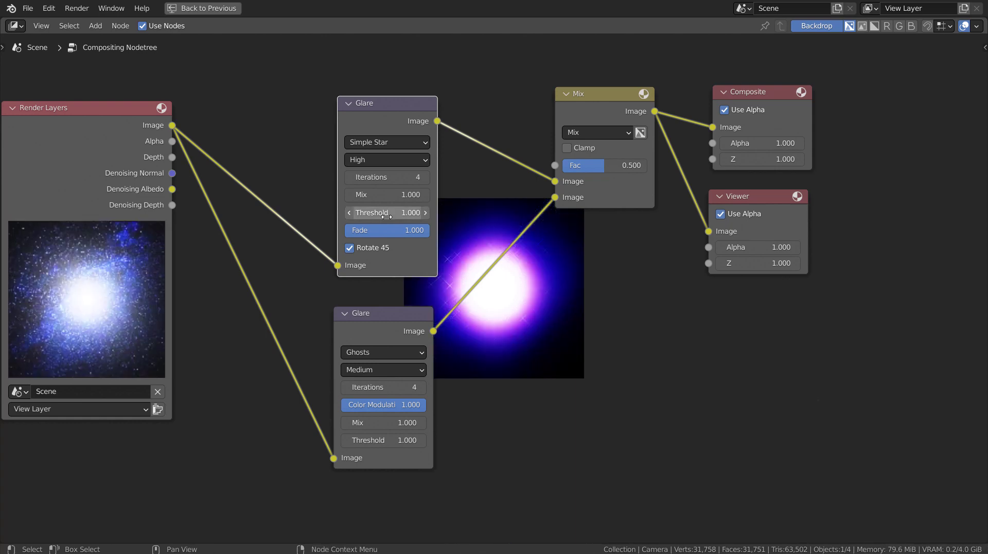
drag(395, 234, 383, 233)
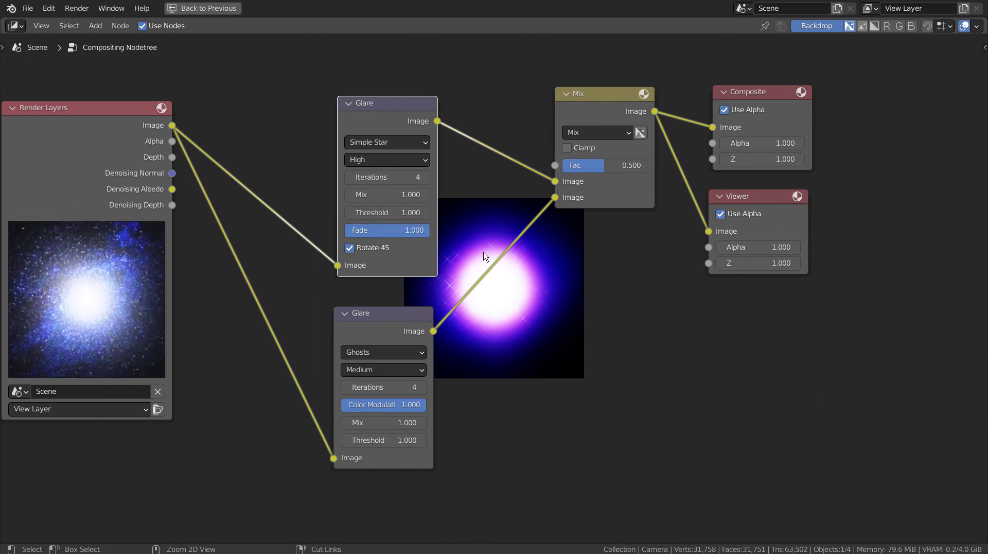
key(ctrl+z)
key(ctrl+z)
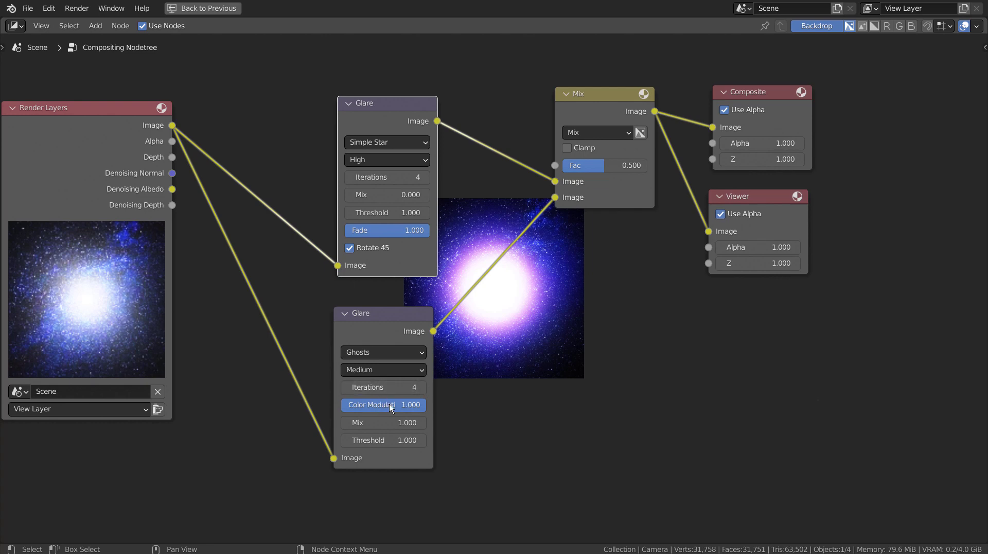
- Lower the Ghosts Color Modulation to about 0.43 and raise the Simple Star iterations to 5
drag(392, 408, 308, 422)
drag(383, 440, 360, 440)
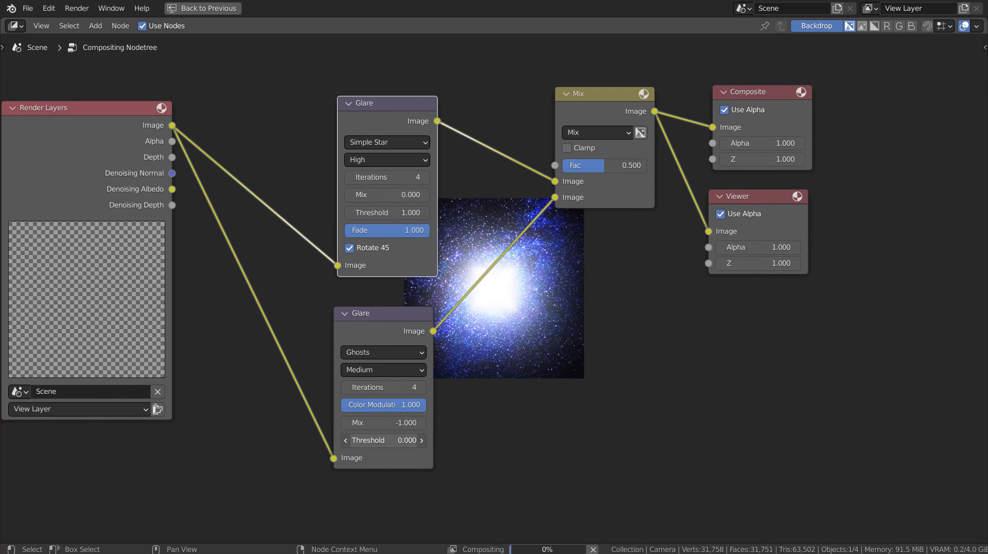
drag(383, 440, 360, 440)
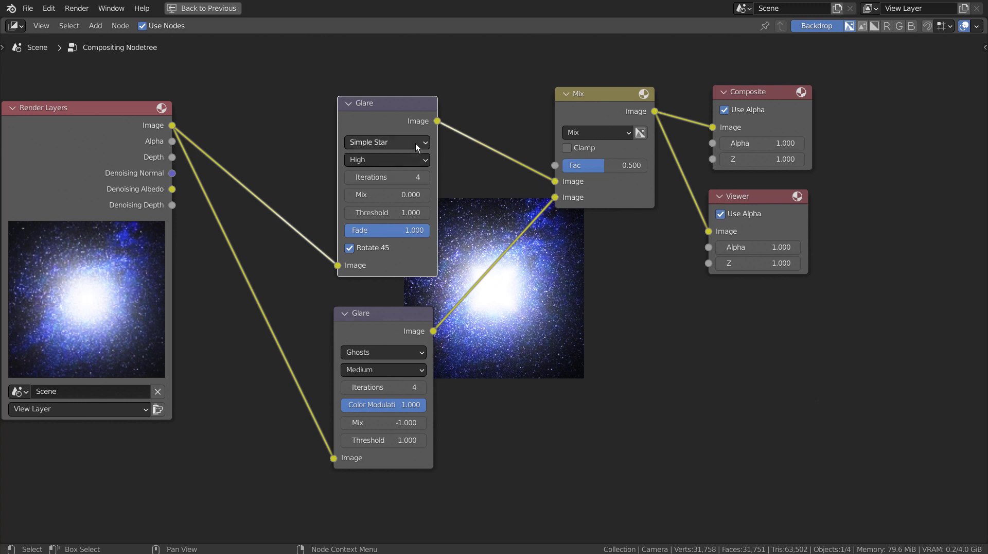
click(425, 177)
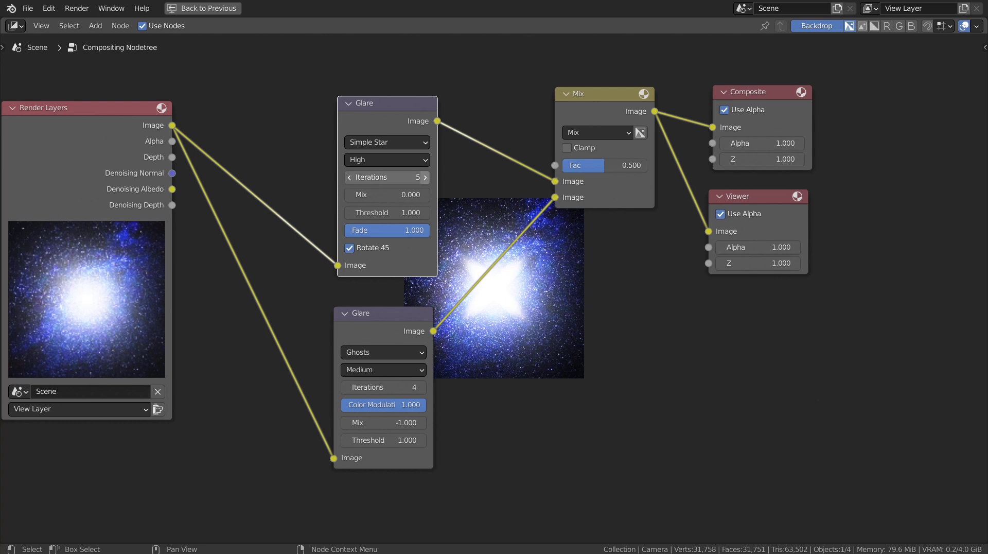
- Try Ghosts Threshold 0, Mix 1.0 and iterations 2 and 5, settling back on 4 iterations
mouse_move(390, 440)
mouse_down()
mouse_move(360, 441)
mouse_move(427, 441)
mouse_move(389, 440)
mouse_up()
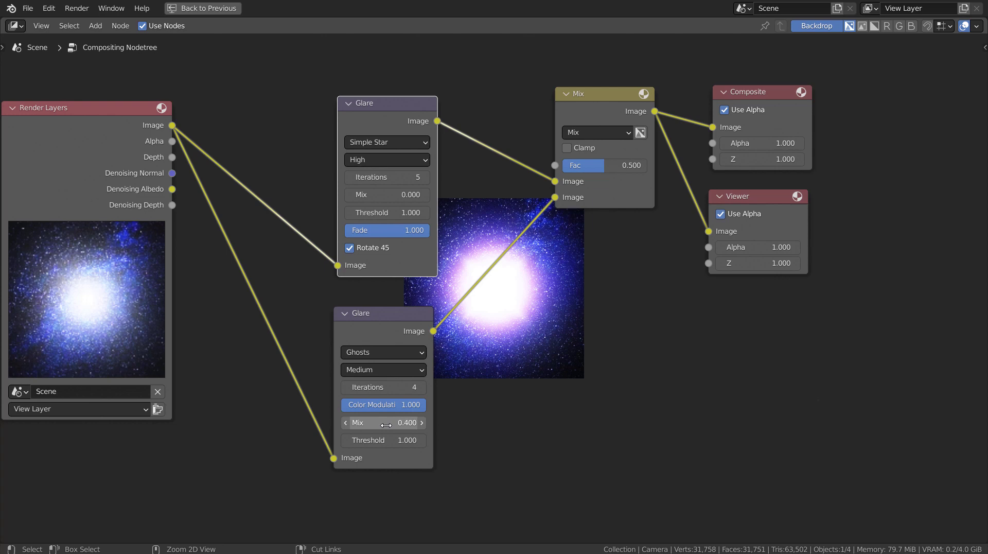
drag(386, 423, 414, 422)
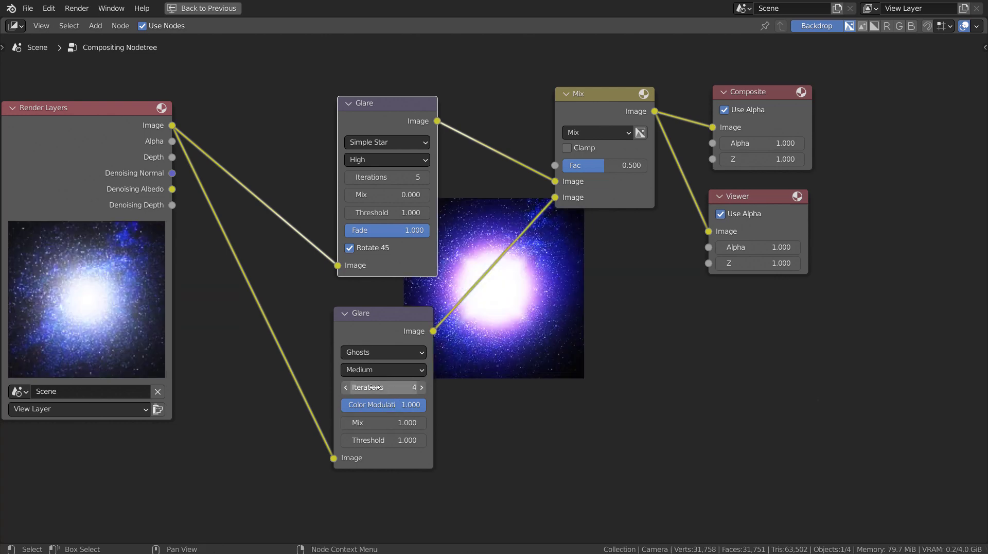
drag(356, 392, 334, 393)
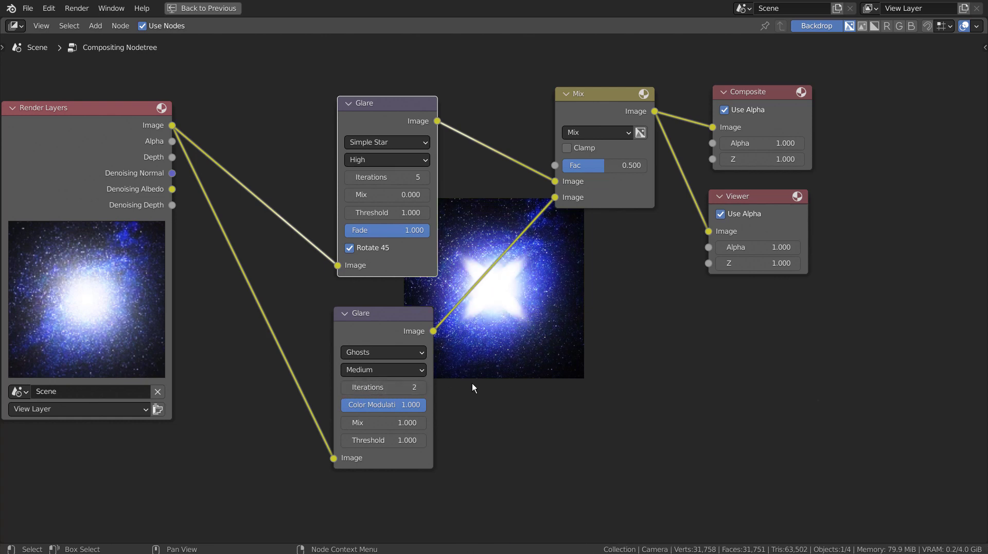
drag(380, 386, 399, 386)
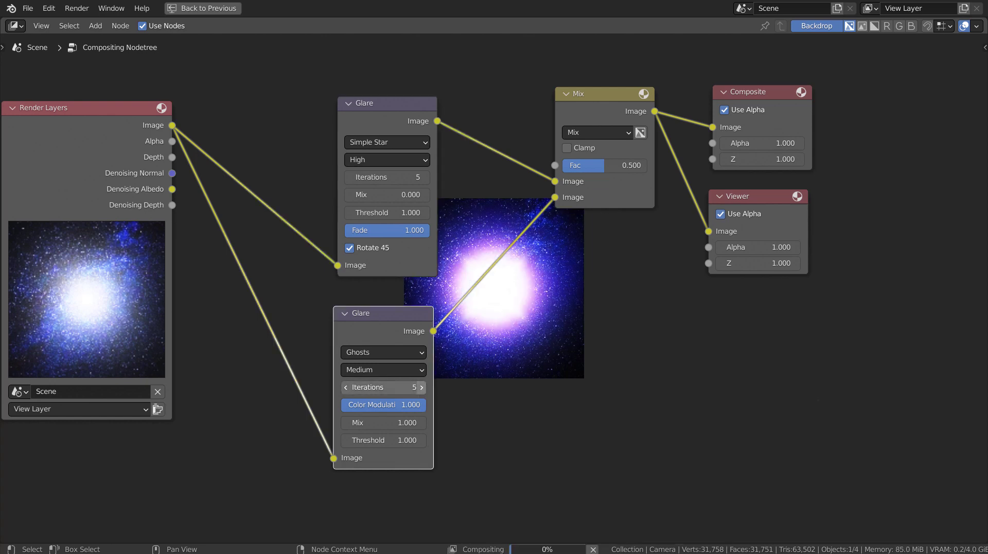
click(345, 387)
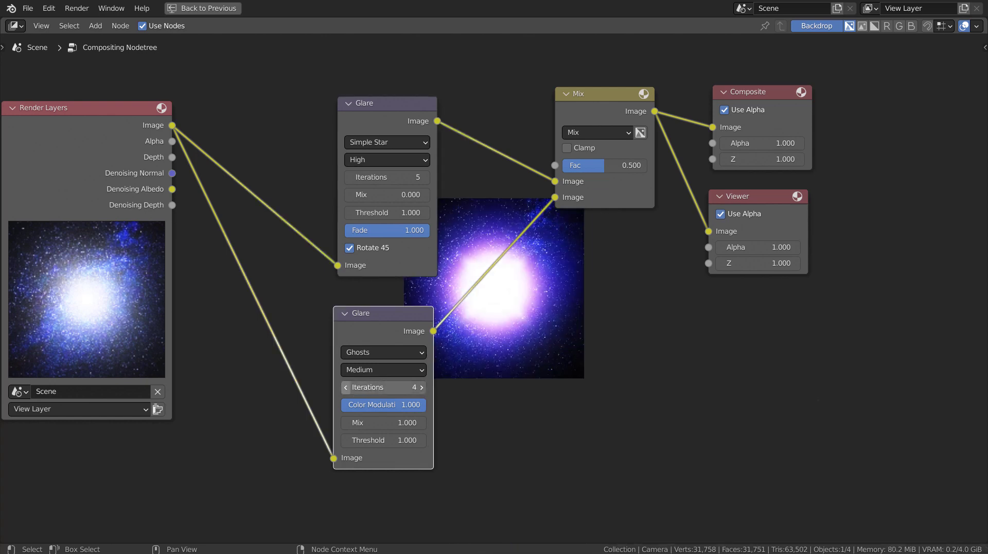
- Cycle the Ghosts glare's quality through High, Low and back to High
click(384, 374)
click(384, 385)
click(384, 371)
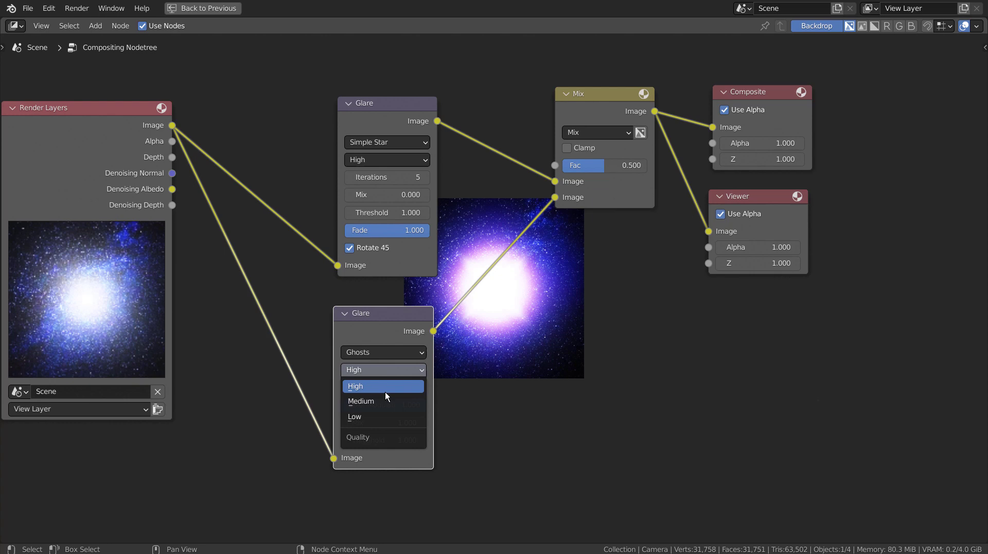
click(385, 412)
click(391, 372)
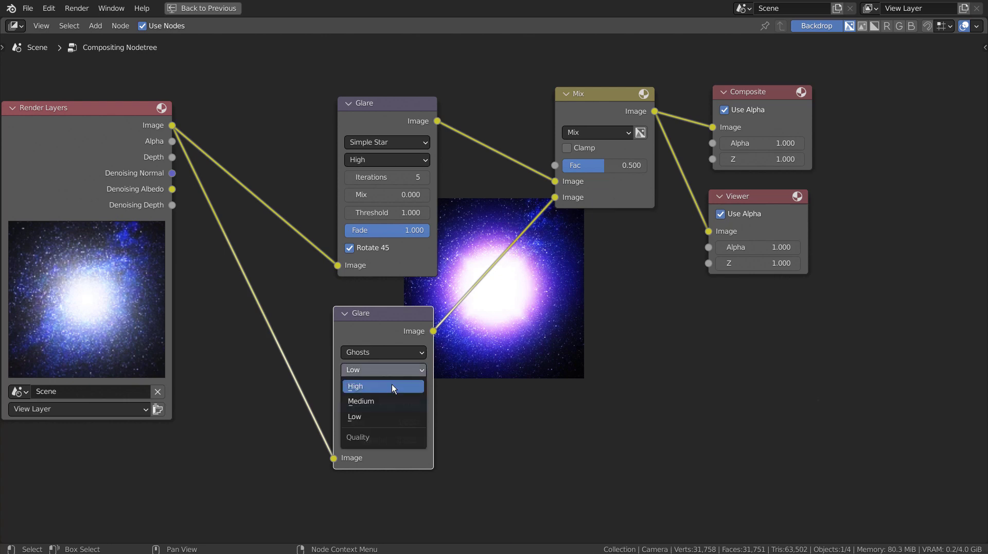
click(391, 383)
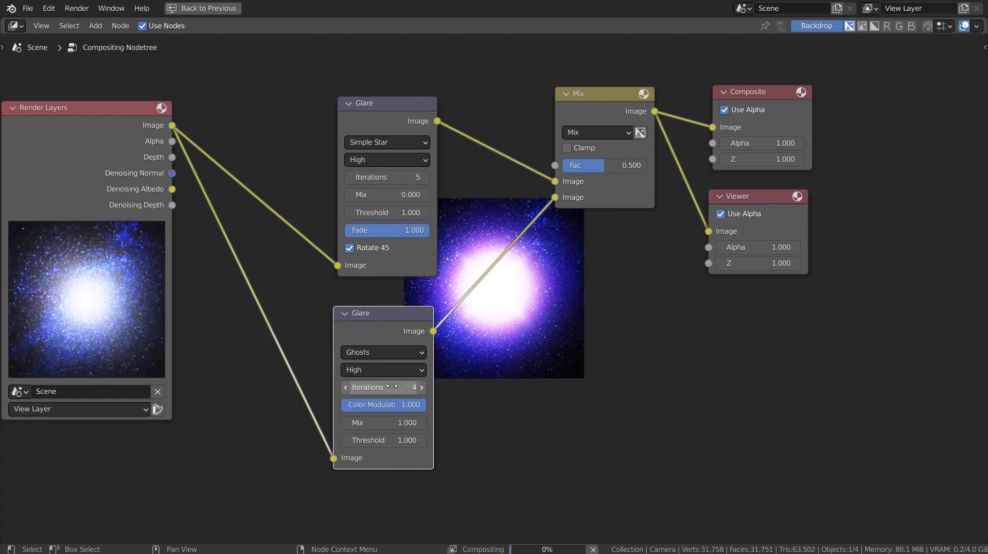
click(416, 374)
- Return the Ghosts glare to Medium quality and try the Simple Star glare at Low and Medium
click(415, 394)
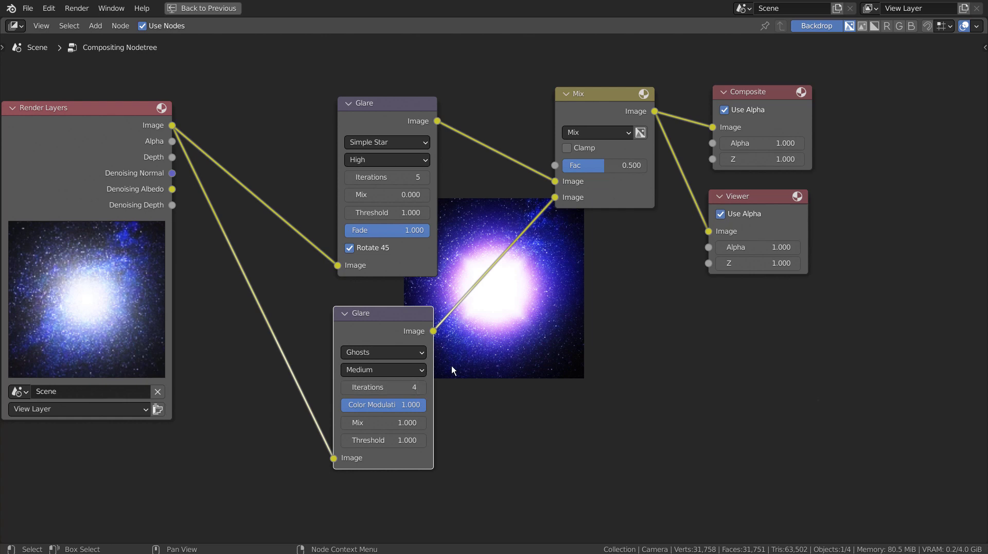
click(409, 158)
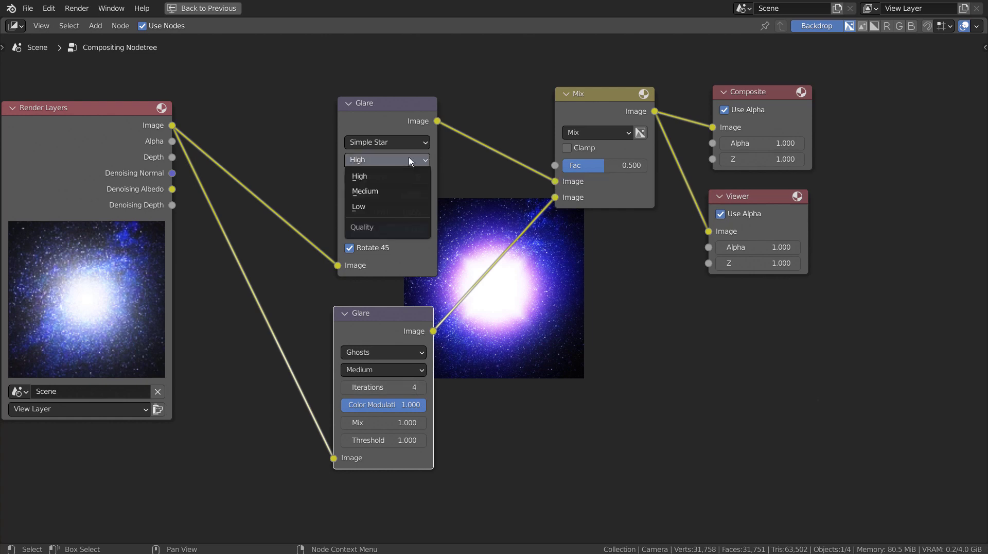
click(404, 207)
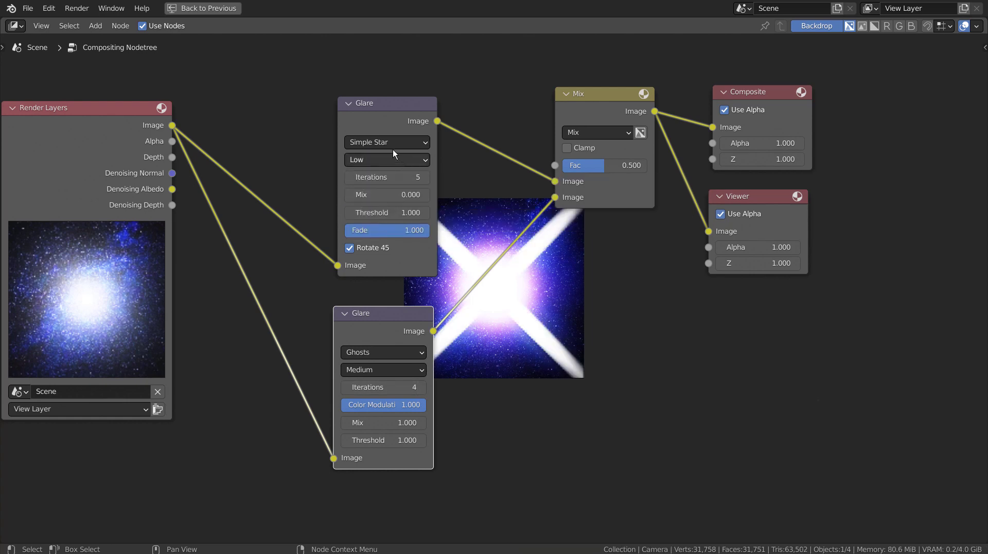
click(353, 165)
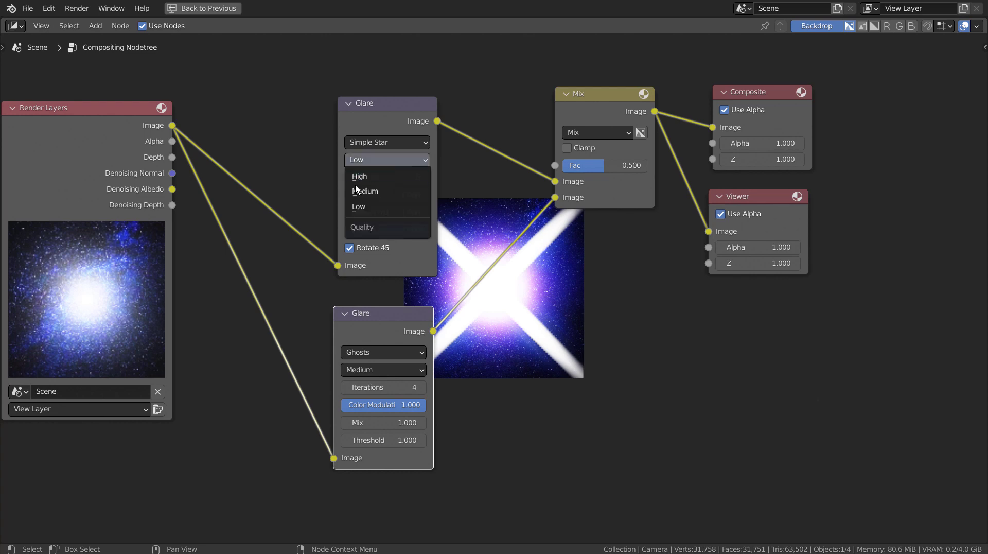
click(356, 187)
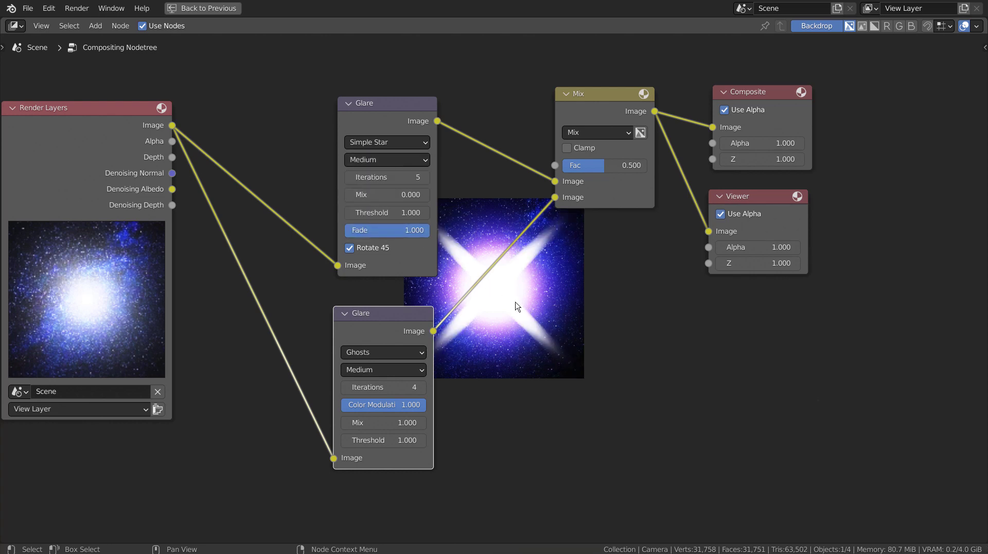
- Settle the Simple Star glare at 4 iterations and High quality, nudging its node slightly left
click(350, 177)
click(425, 177)
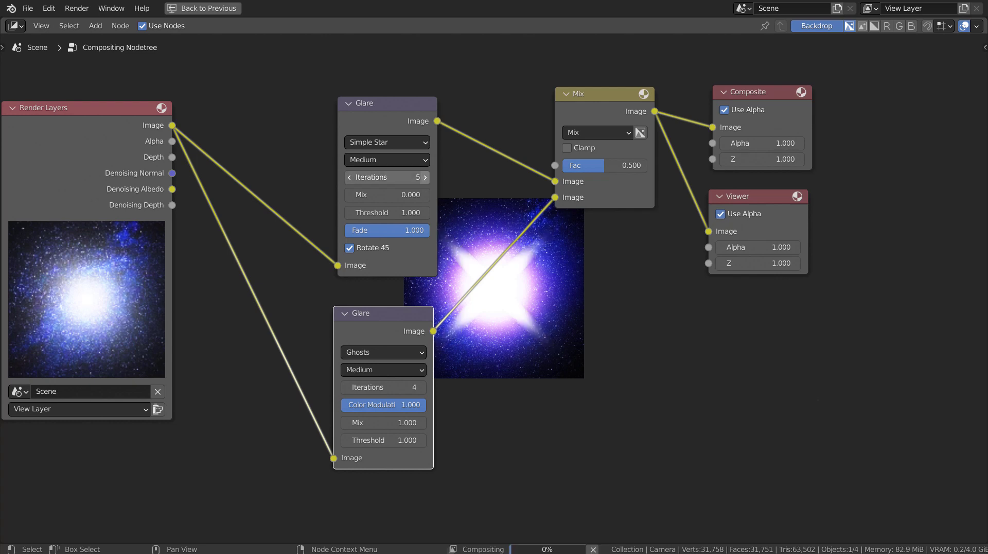
click(350, 177)
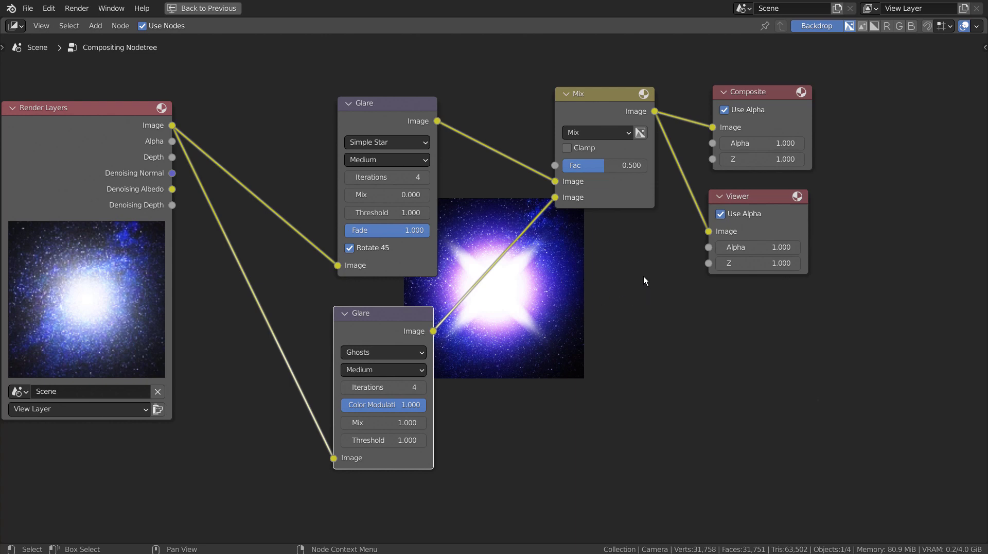
click(387, 159)
click(360, 175)
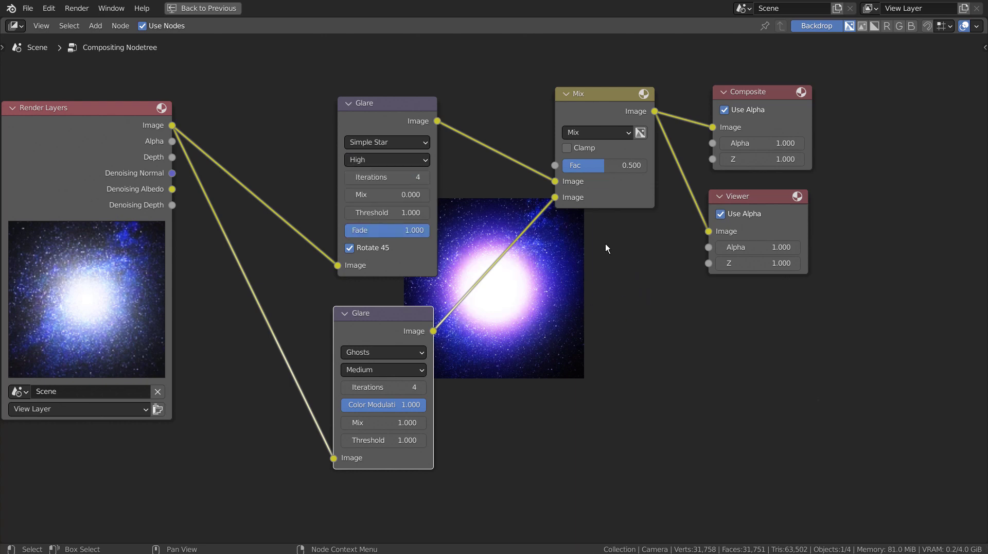
drag(406, 104, 397, 103)
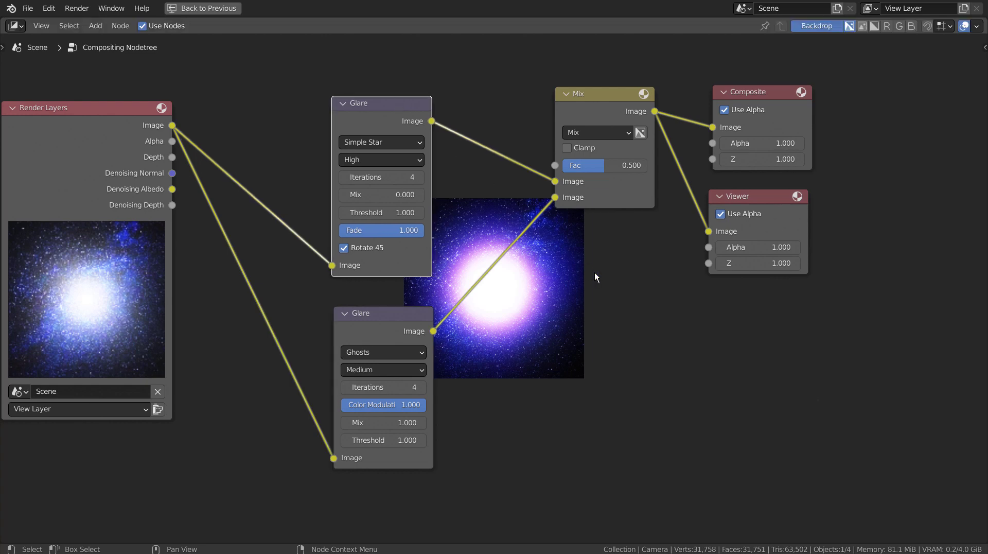
- Restore the Compositing layout, then inspect the starry-sky plane and Cube materials in the Shading workspace
key(ctrl+space)
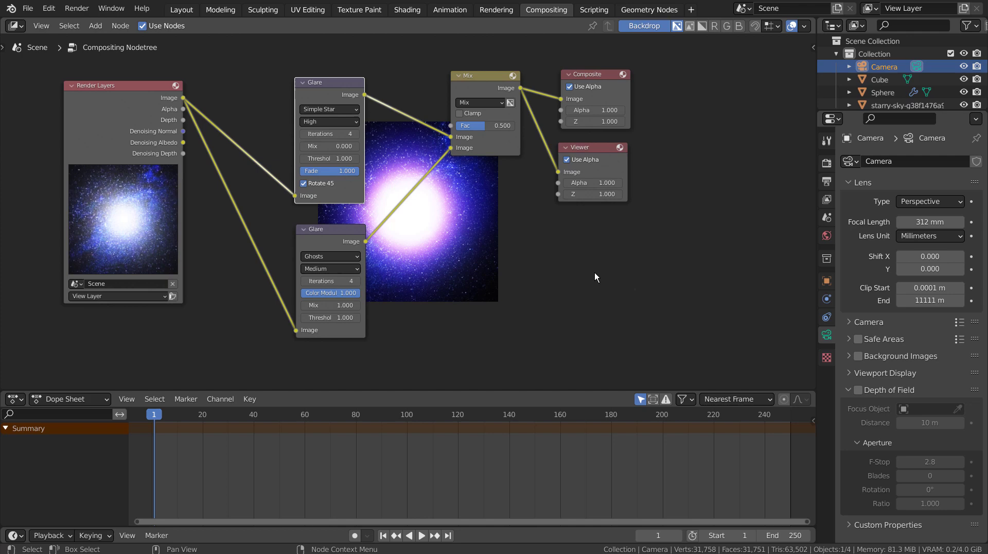
click(407, 9)
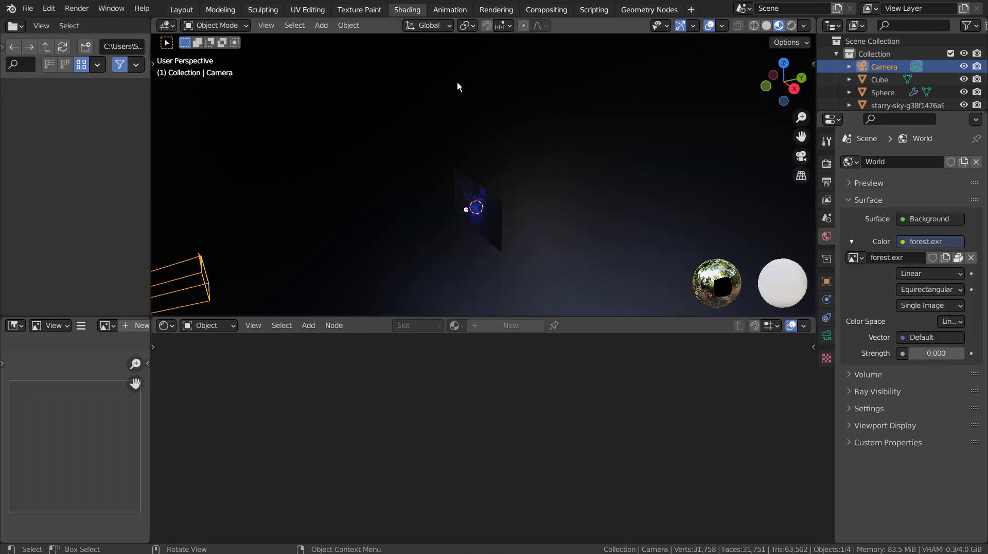
click(478, 208)
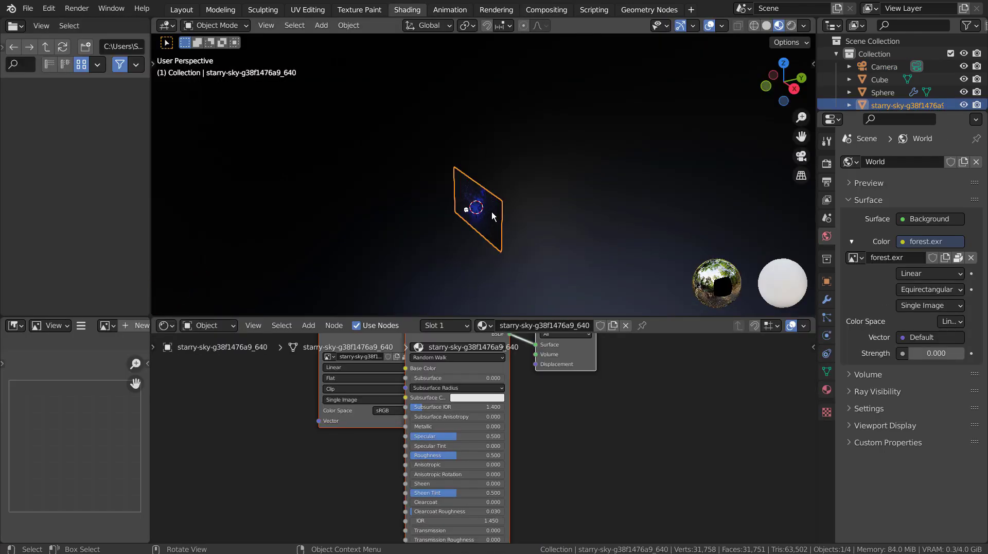
click(465, 214)
key(Home)
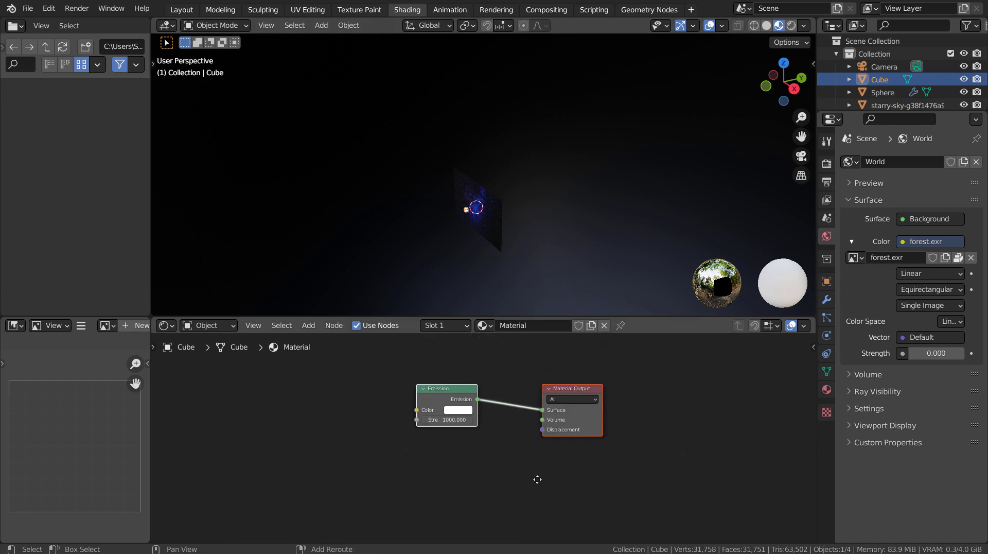
click(483, 208)
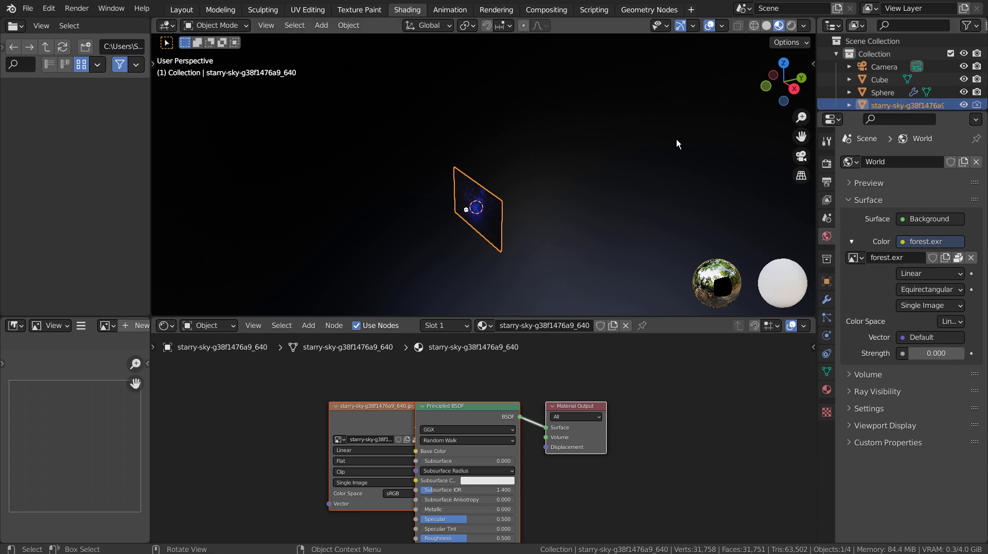
- Render the frame with F12, close the render window and return to Compositing
key(F12)
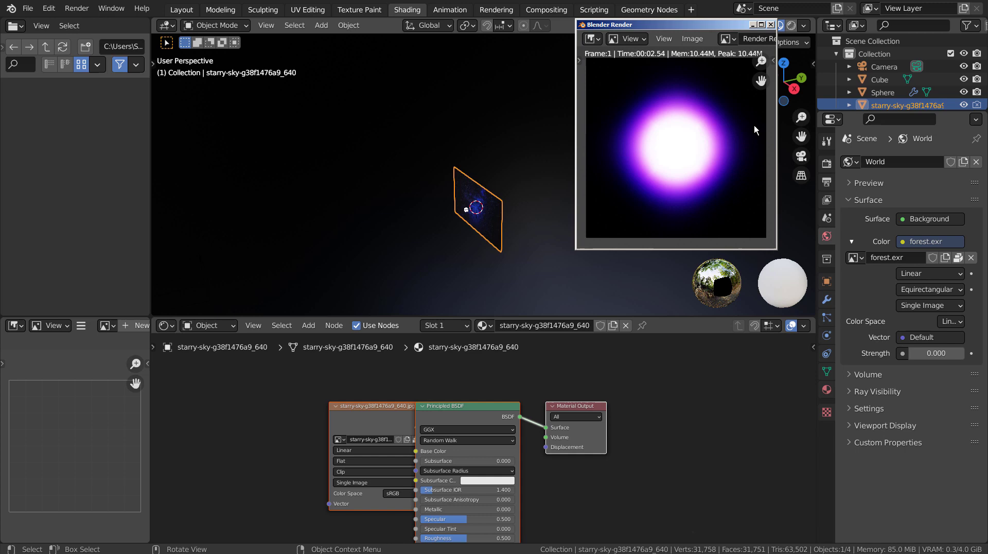
click(771, 24)
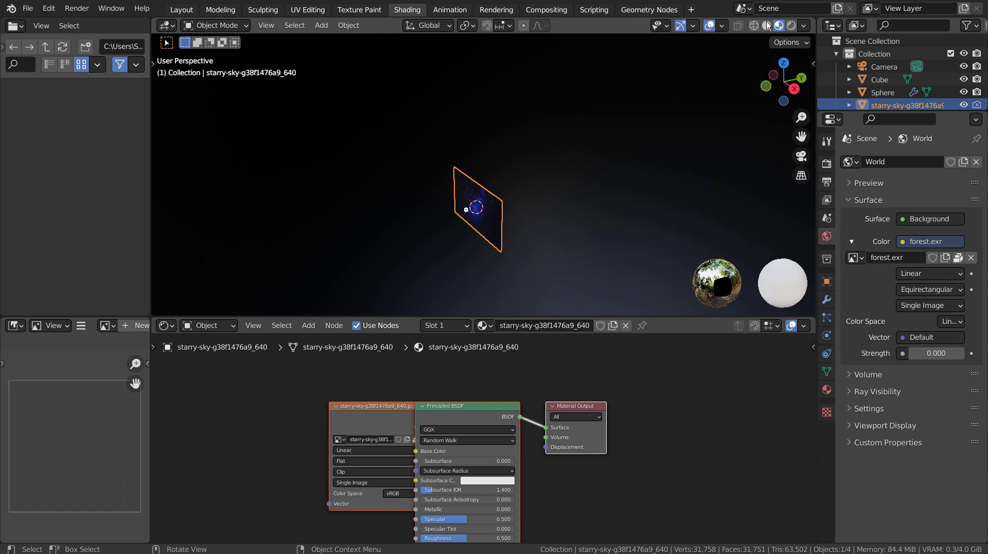
click(550, 11)
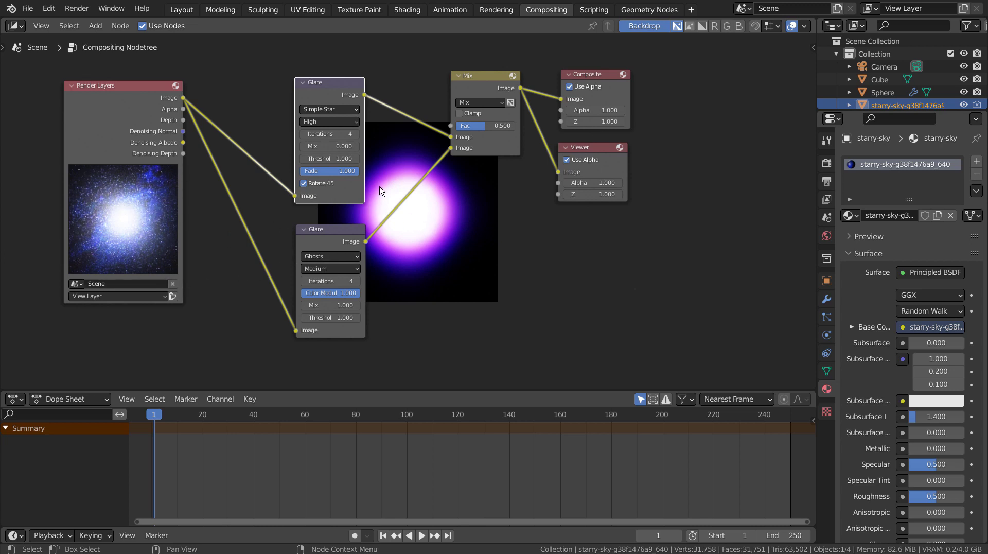
- Try the Simple Star glare at Low and Medium quality, then keep it at High
click(332, 122)
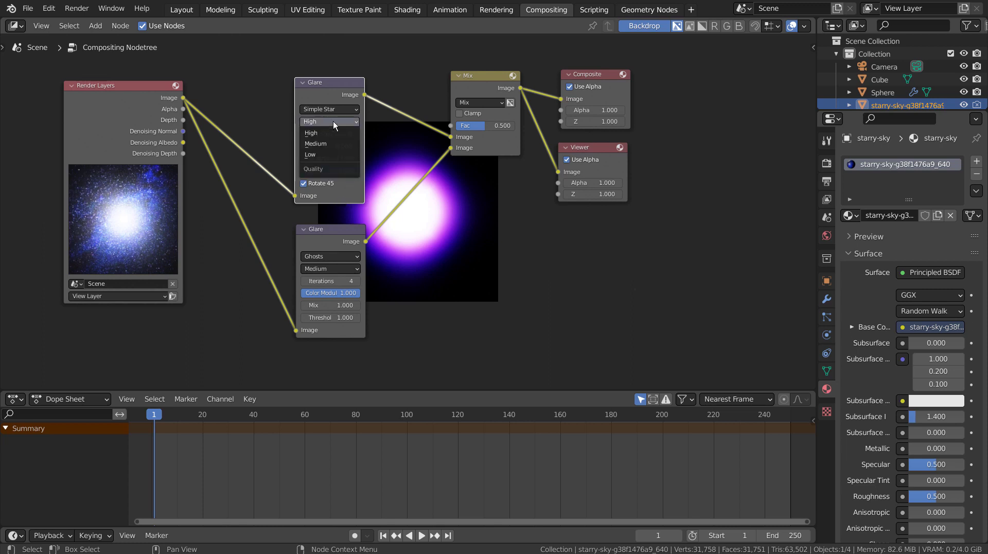
click(327, 155)
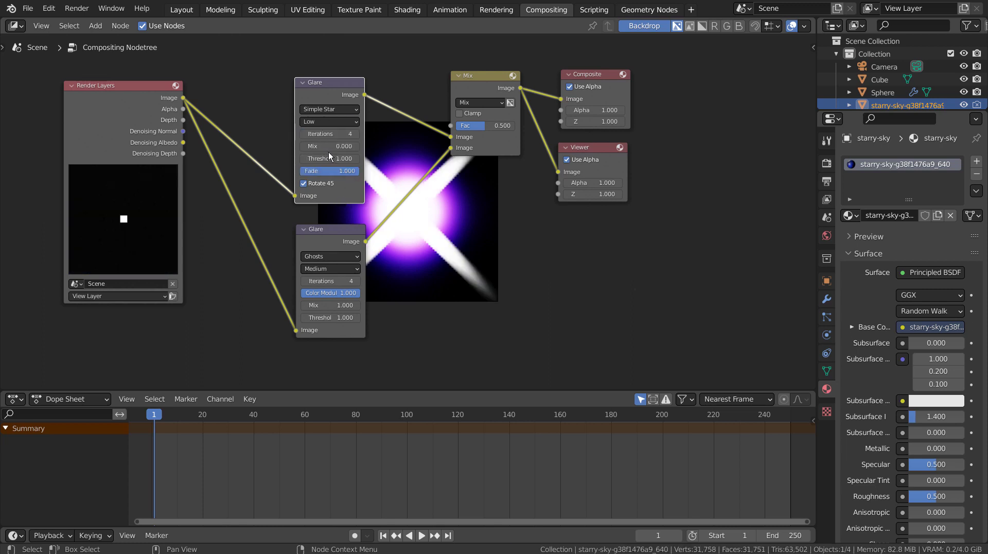
click(337, 126)
click(338, 143)
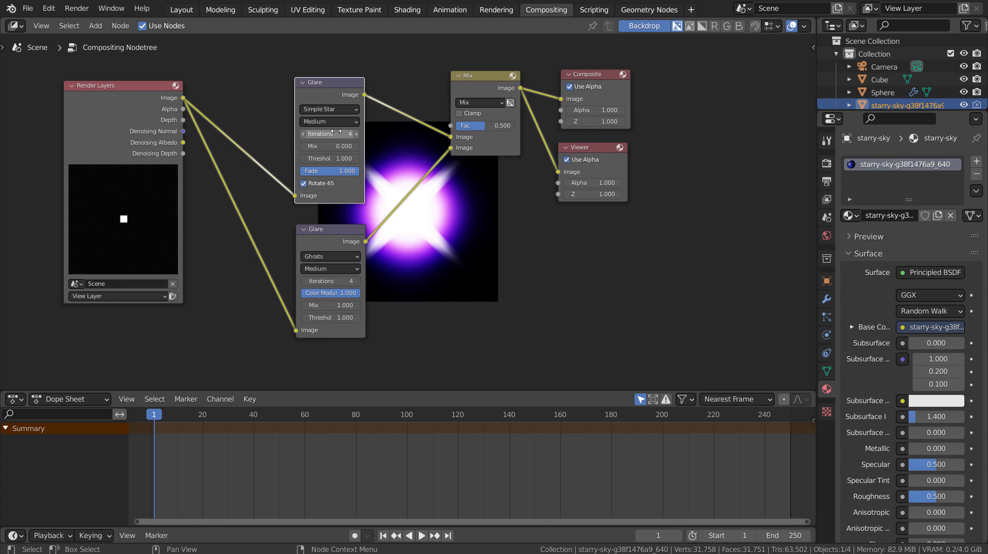
click(338, 122)
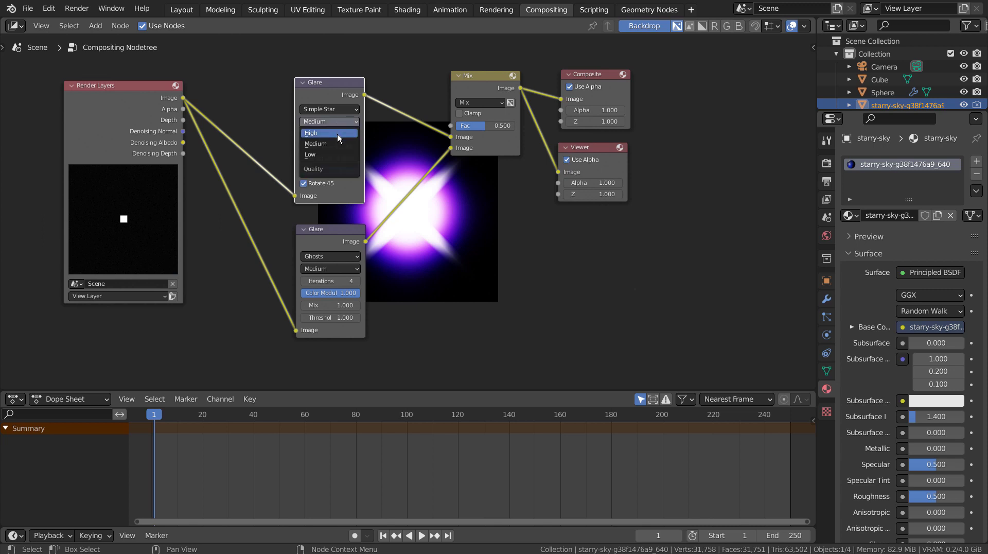
click(337, 133)
click(336, 120)
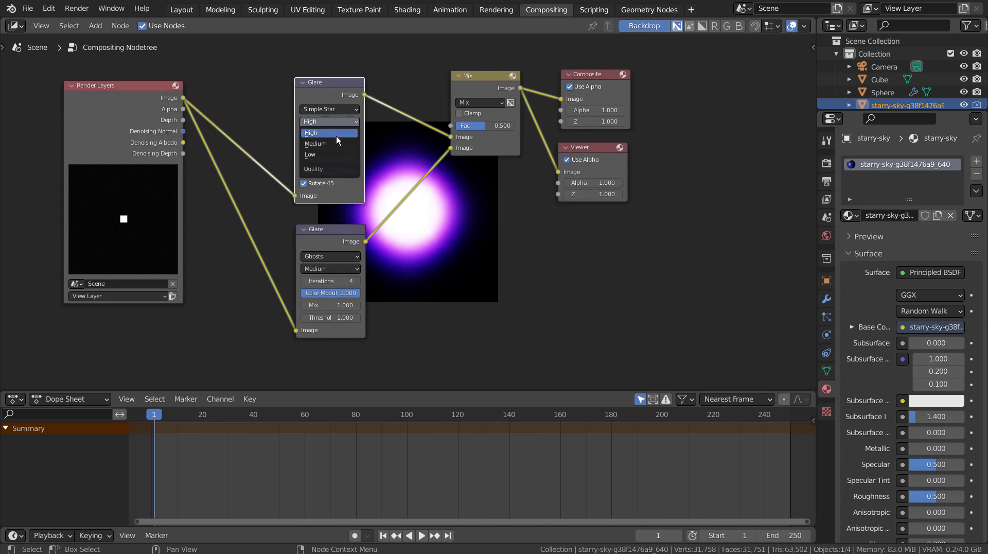
click(335, 136)
- Raise the Ghosts glare's quality from Medium to High
click(351, 268)
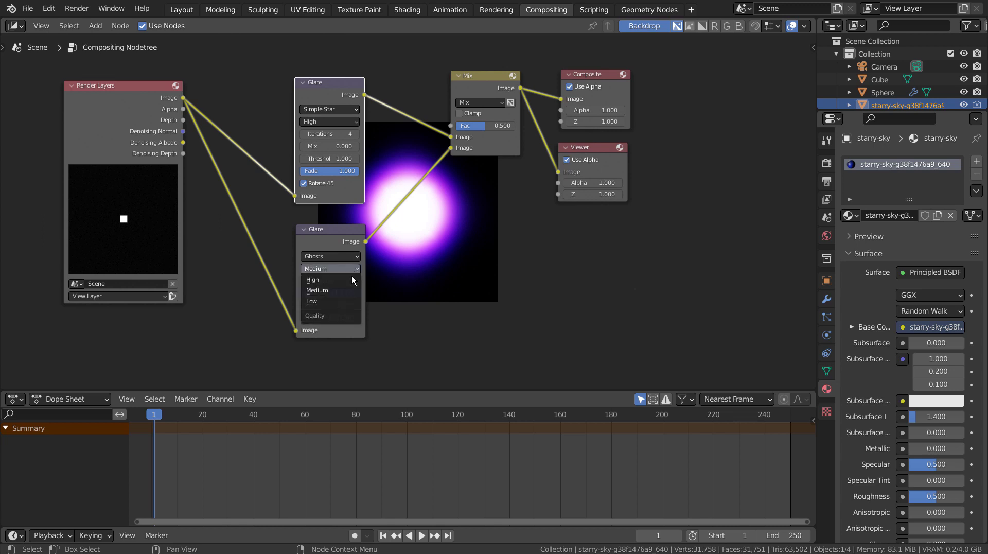
click(352, 280)
click(351, 268)
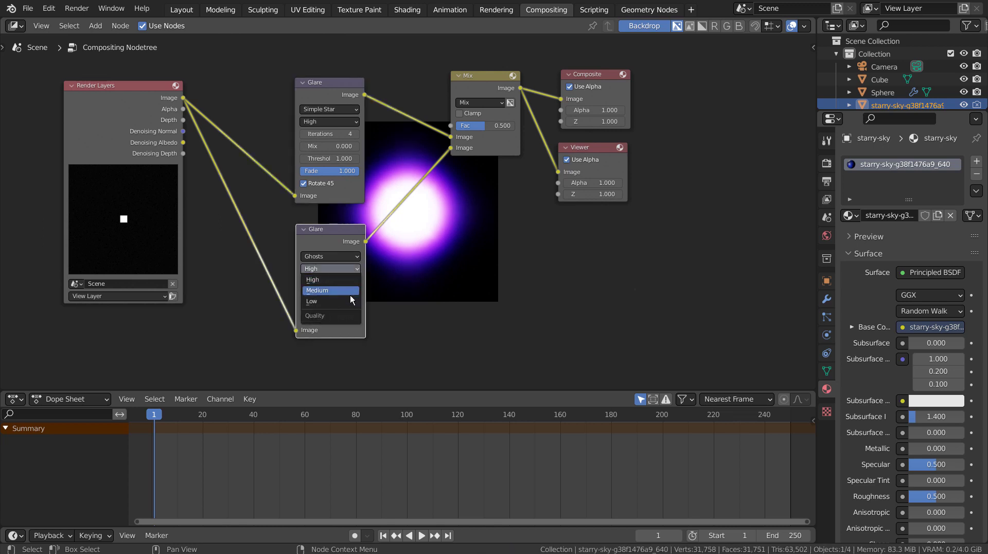